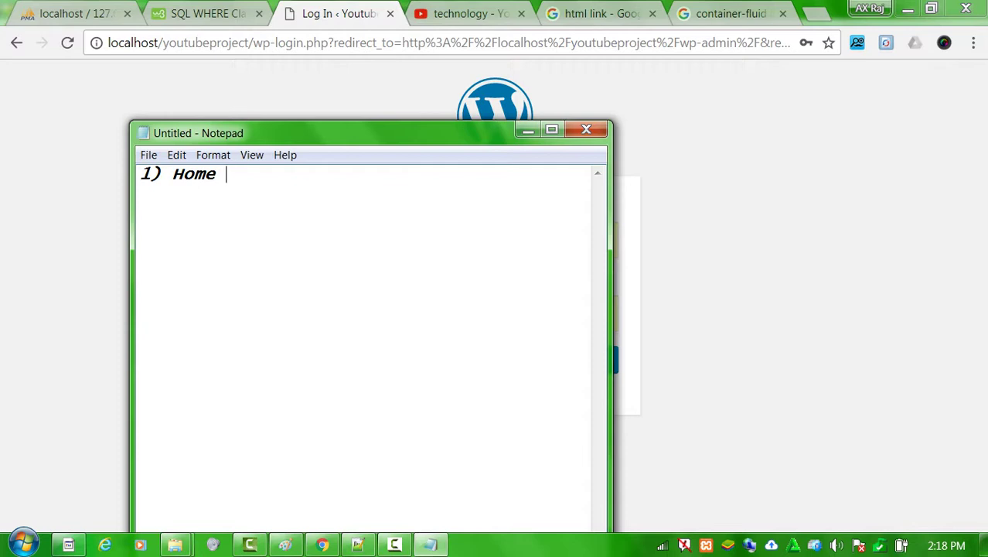
Write the note '1) Home page static Select from admin' in Notepad, correcting the typo.
type("page static")
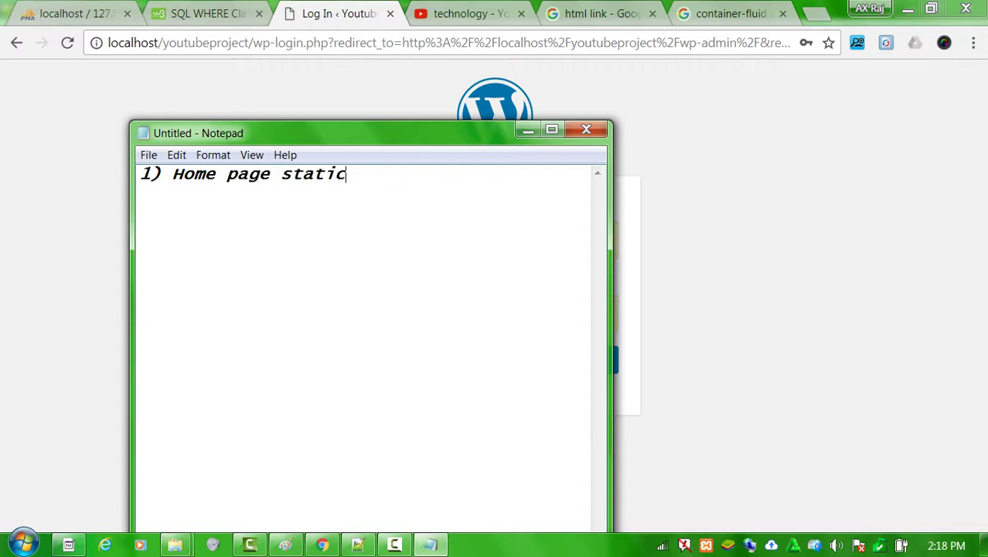
type(" Seke")
key("BackSpace")
key("BackSpace")
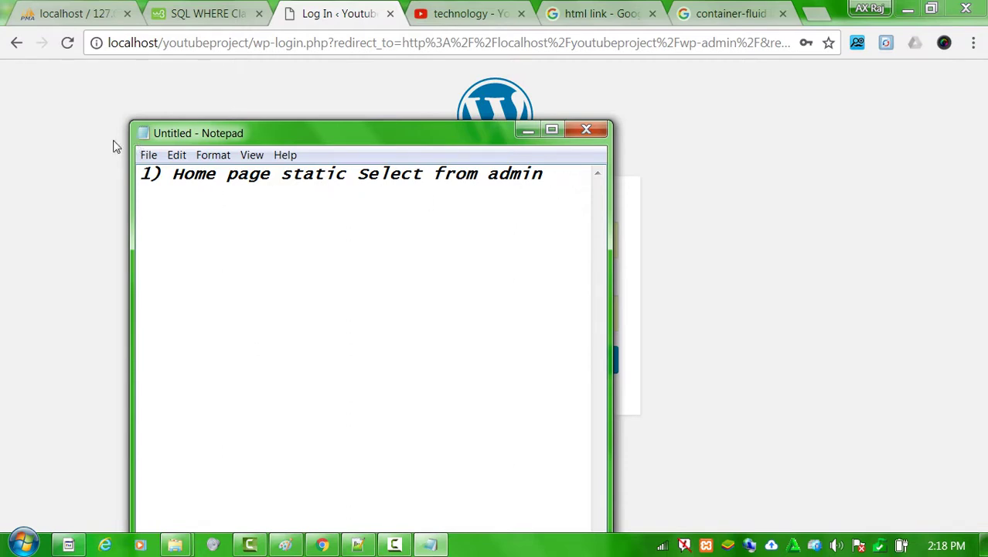
left_click(174, 544)
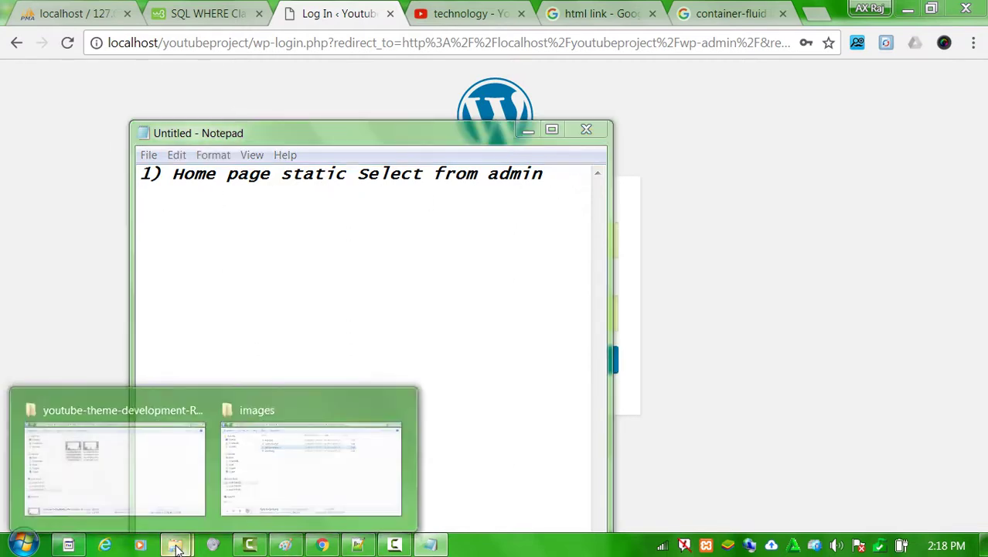
Open index.php from the youtube theme folder in Notepad++.
left_click(271, 449)
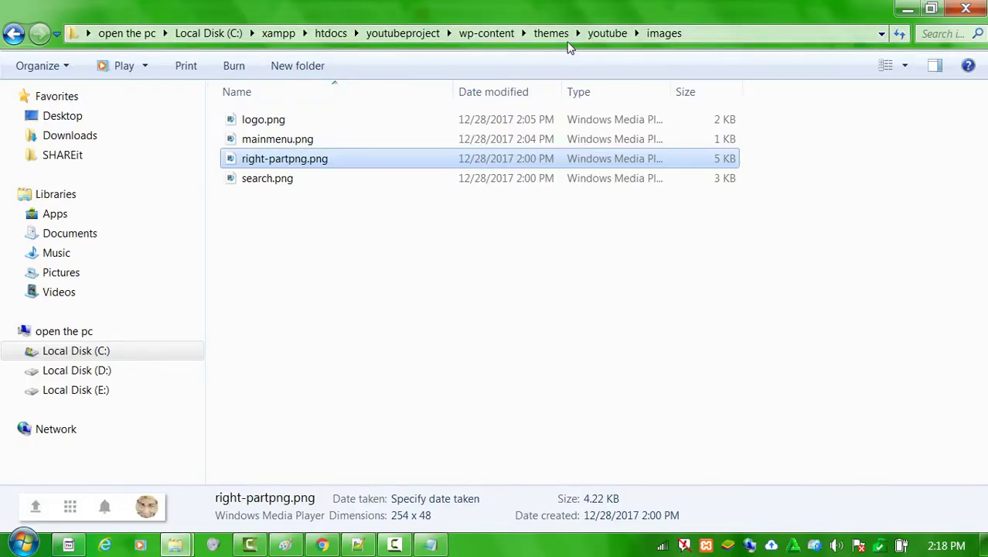
left_click(608, 33)
scroll(517, 210, "down", 3)
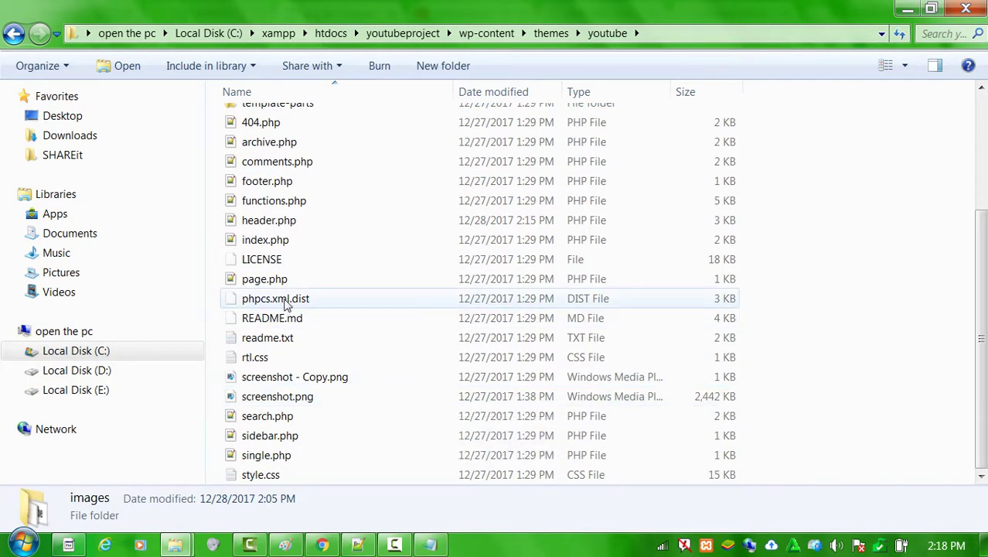
left_click(263, 301)
scroll(286, 307, "up", 2)
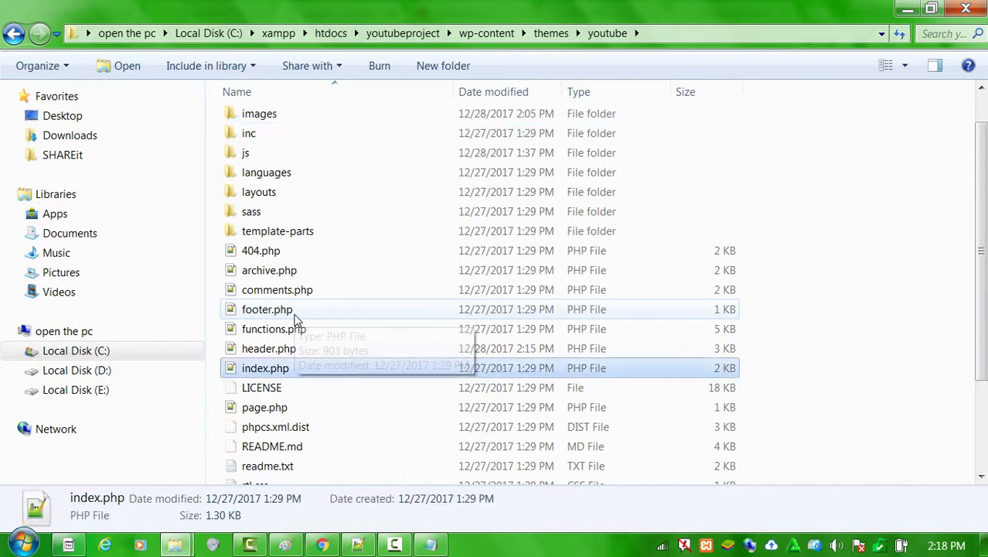
left_click(292, 371)
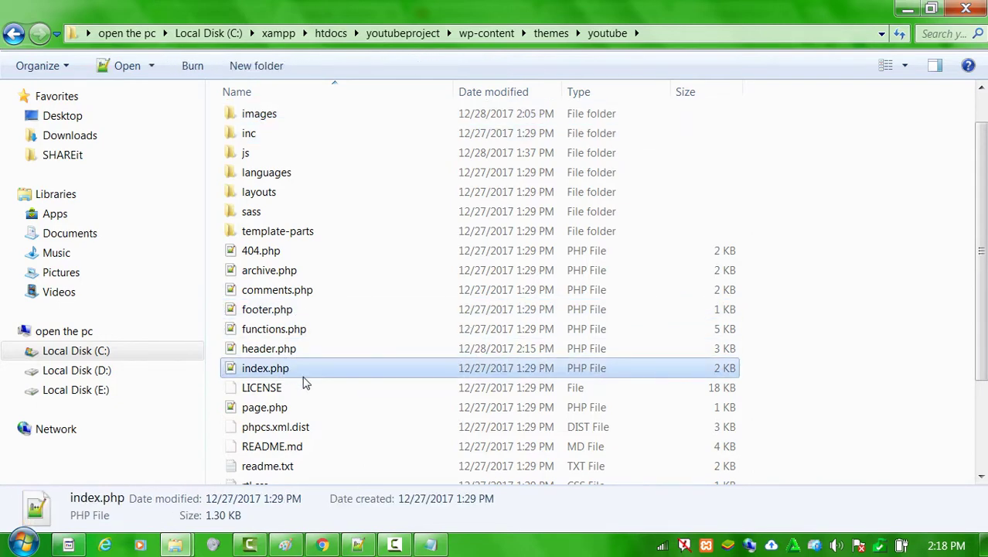
double_click(304, 377)
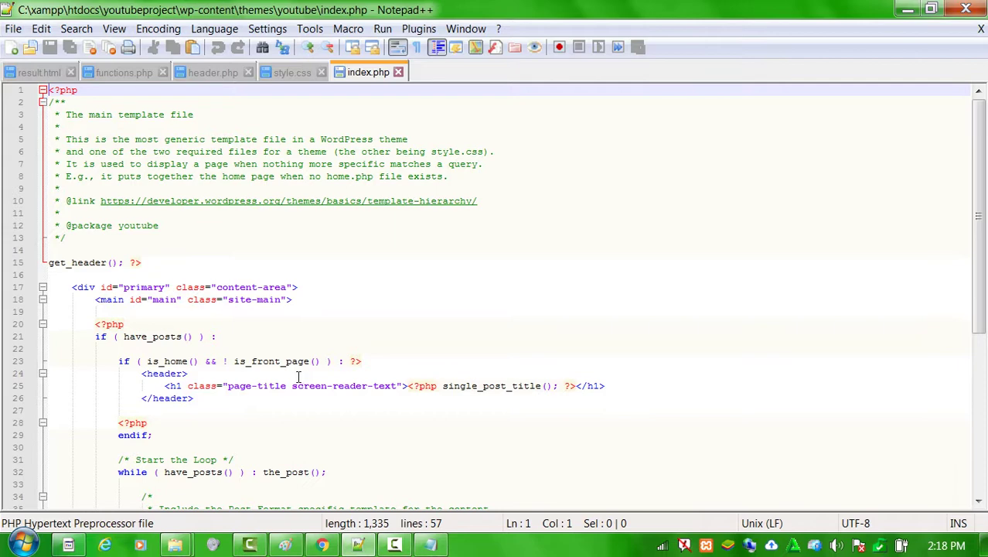
Review the posts loop from line 17 of index.php, then return to Chrome's login page.
left_click(90, 286)
scroll(177, 307, "down", 8)
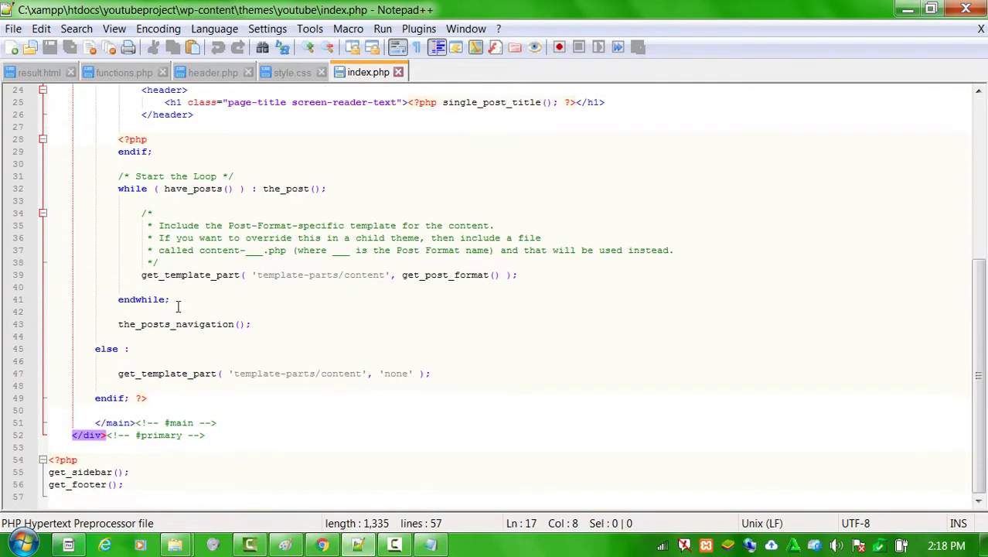
left_click(322, 545)
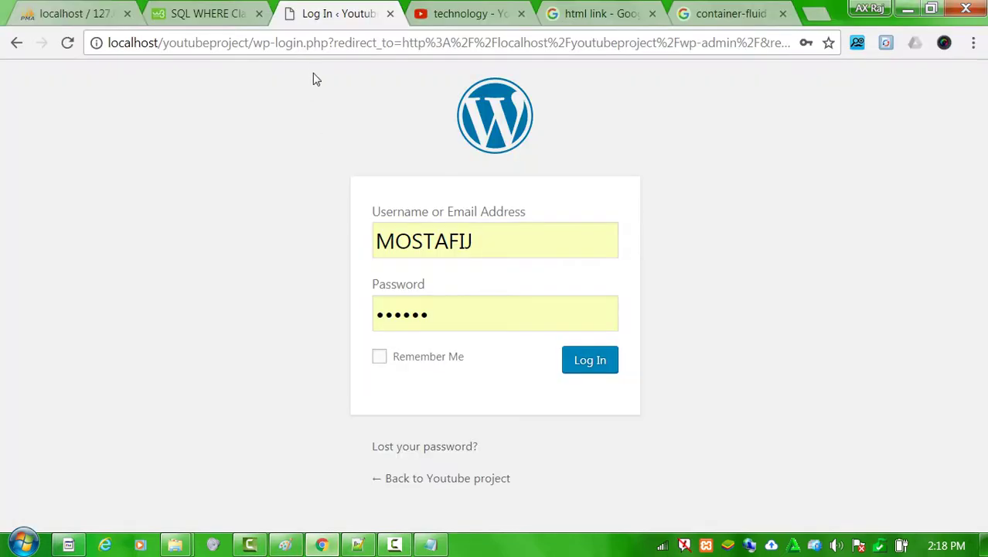
Load the site address in another tab and scroll through the current posts front page.
left_click_drag(254, 48, 2, 52)
key("ctrl+c")
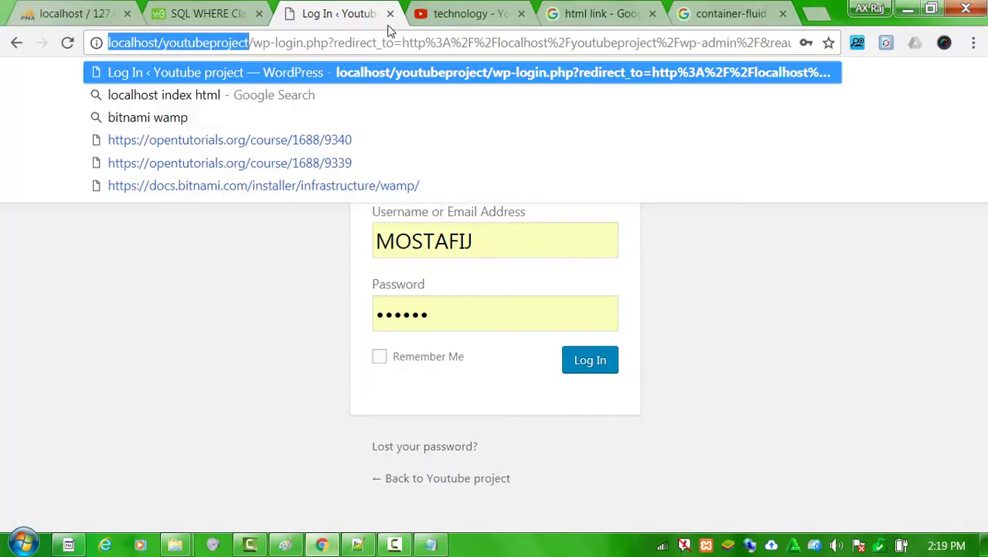
left_click(220, 26)
left_click(236, 44)
key("ctrl+v")
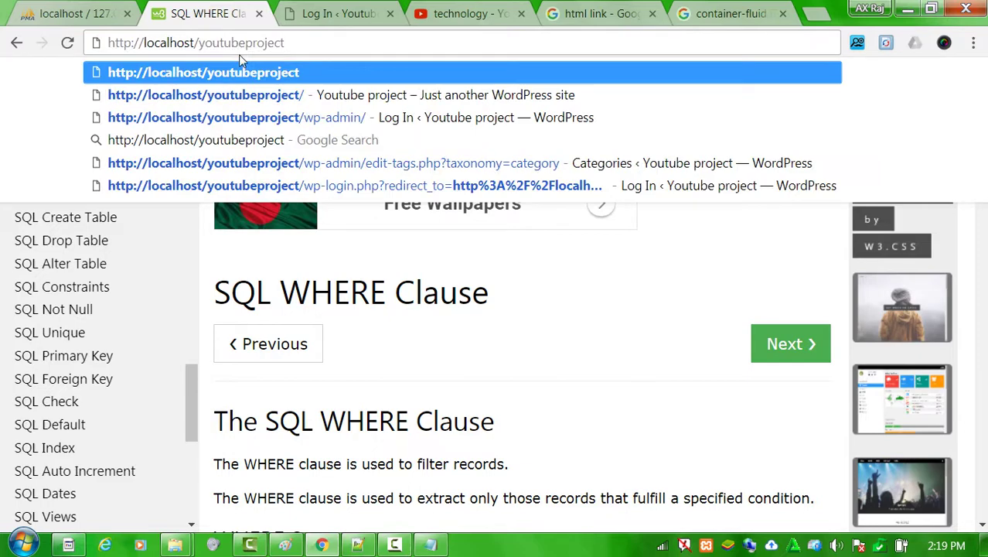
key("Return")
scroll(342, 344, "down", 20)
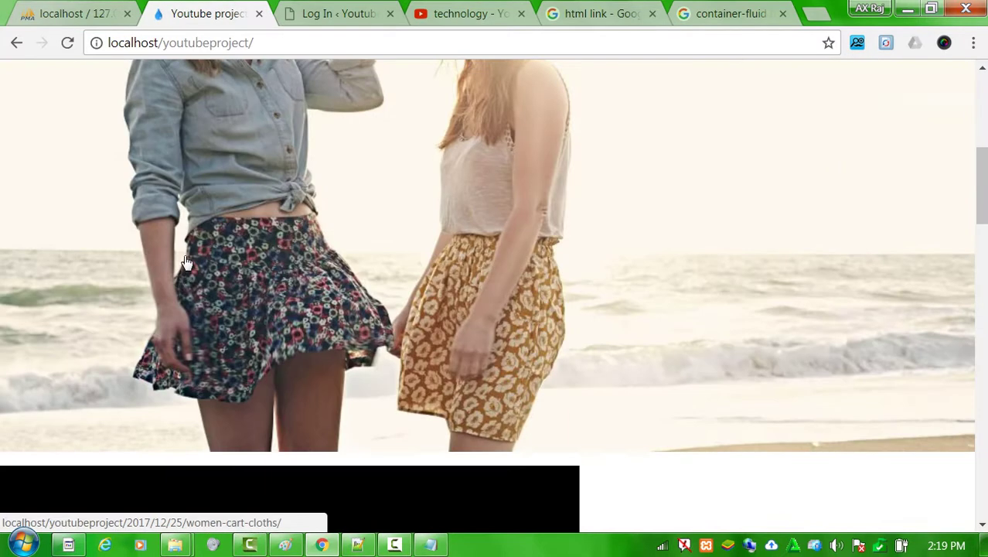
scroll(525, 348, "down", 10)
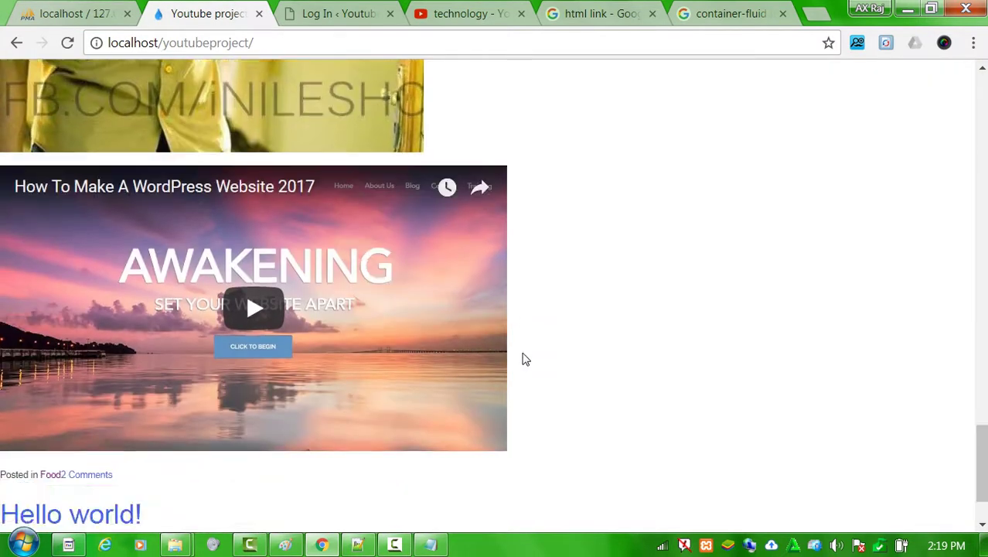
scroll(522, 357, "up", 9)
scroll(509, 305, "up", 15)
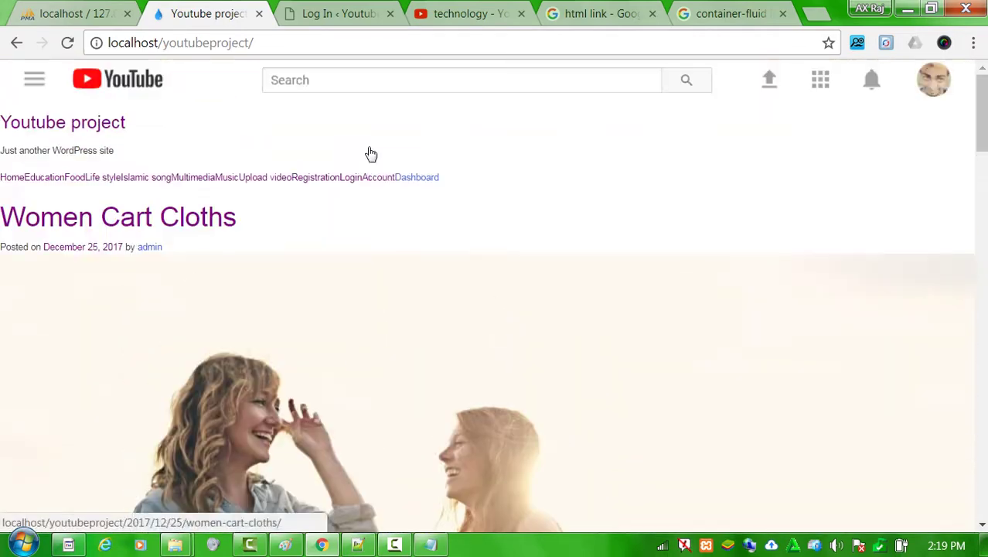
Log in to WordPress with the administrator username and a retyped password.
left_click(348, 14)
left_click(610, 365)
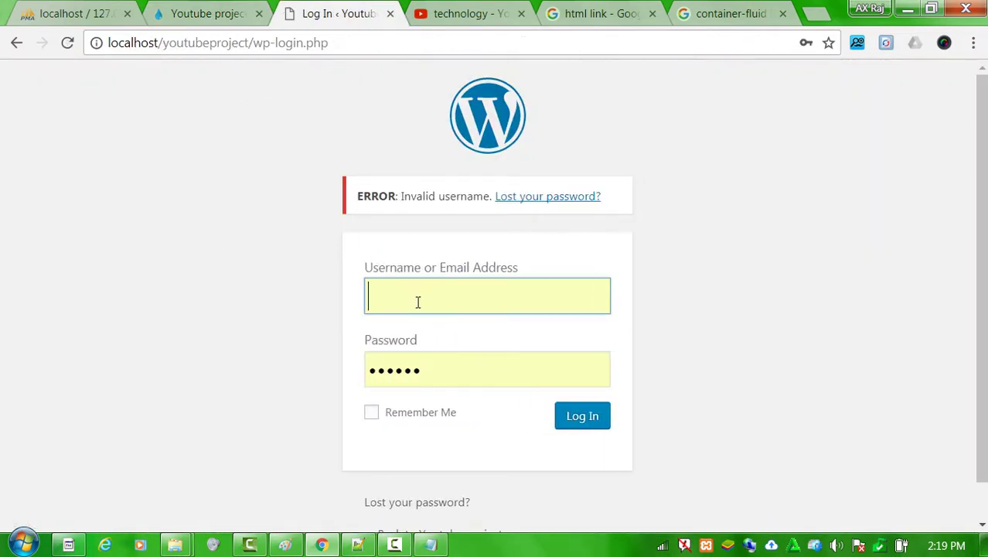
type("admin")
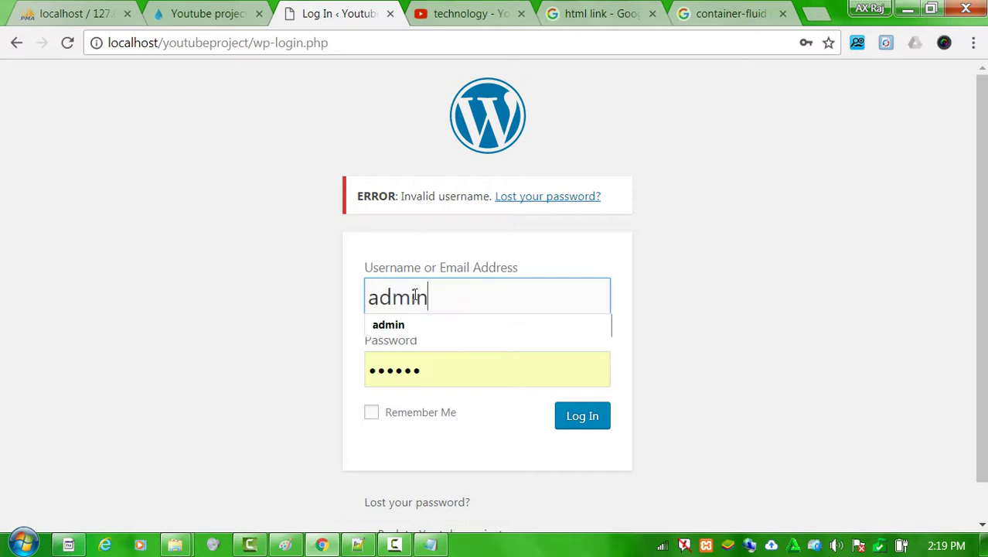
left_click(255, 293)
left_click(558, 413)
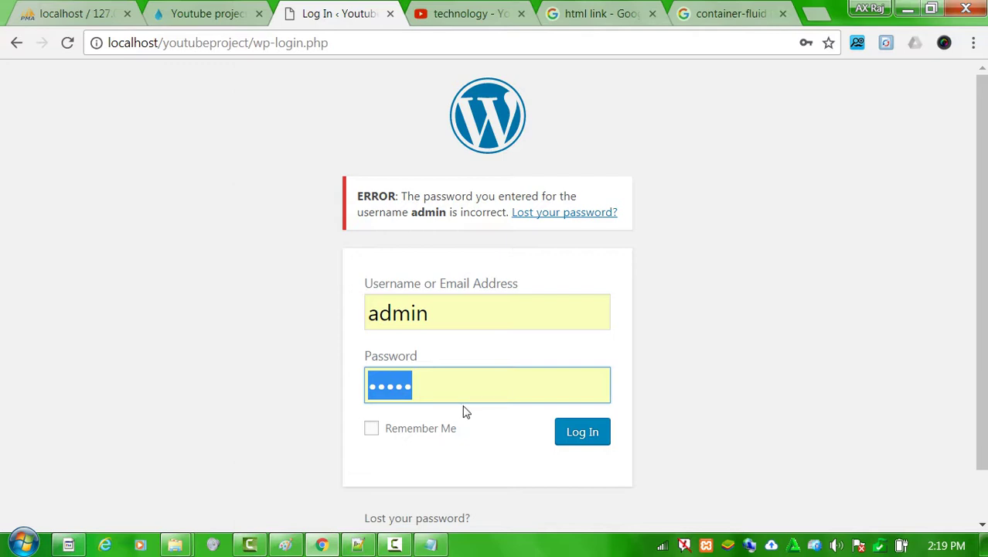
type("admin")
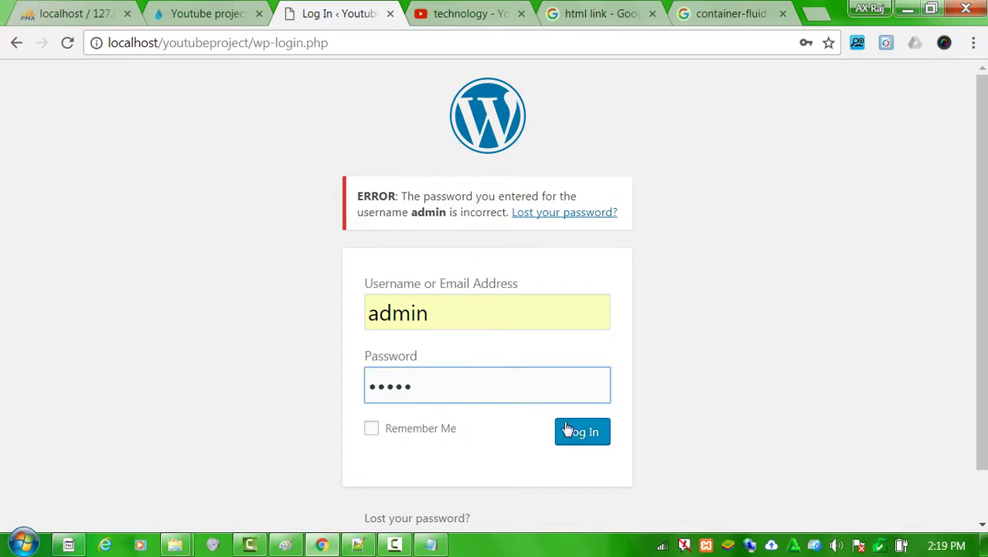
left_click(569, 431)
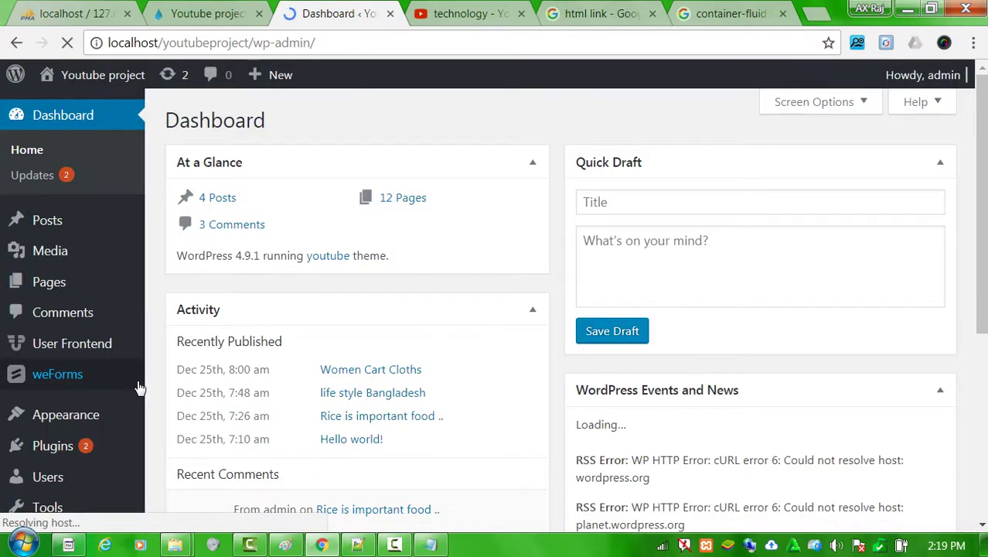
Add a new page titled 'Home' and publish it.
scroll(365, 280, "down", 5)
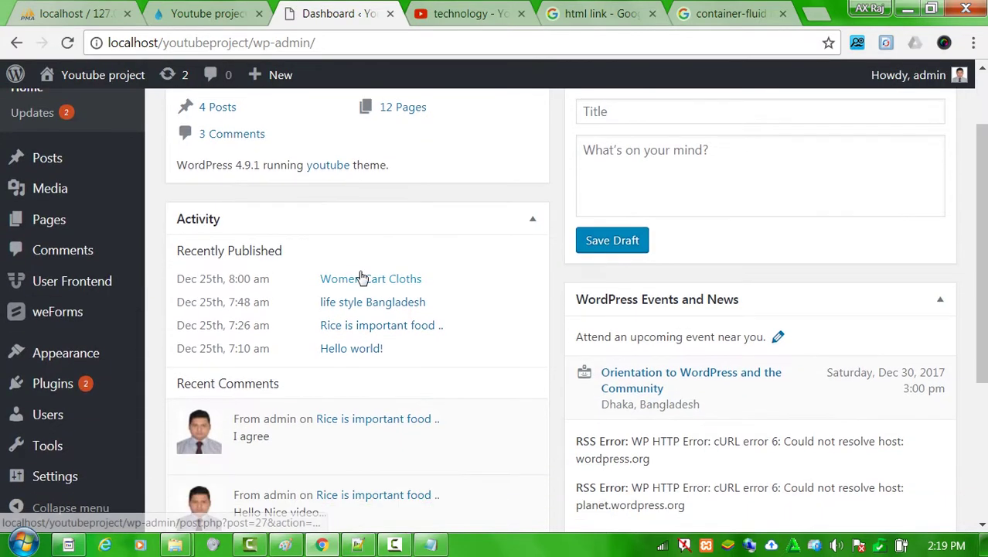
scroll(402, 277, "up", 4)
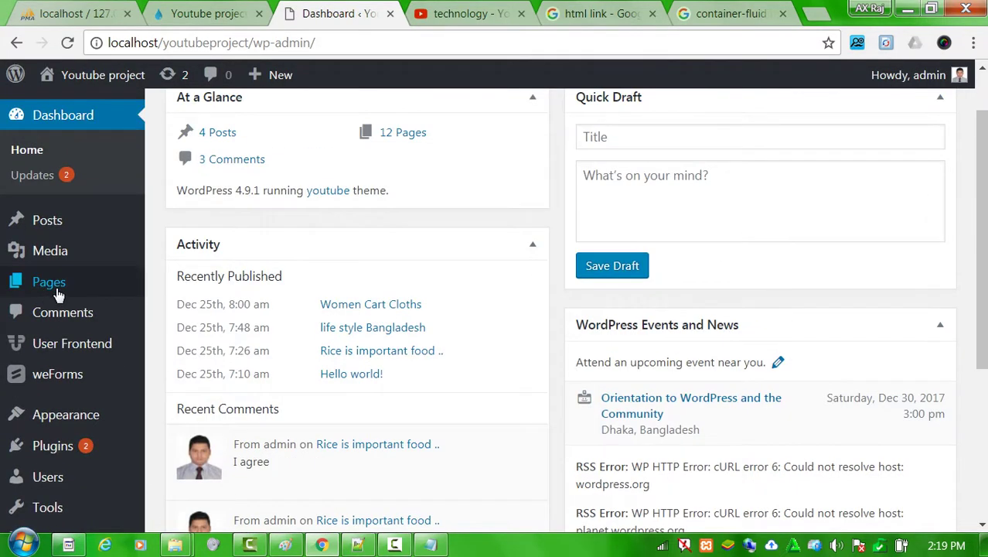
mouse_move(75, 418)
mouse_move(68, 288)
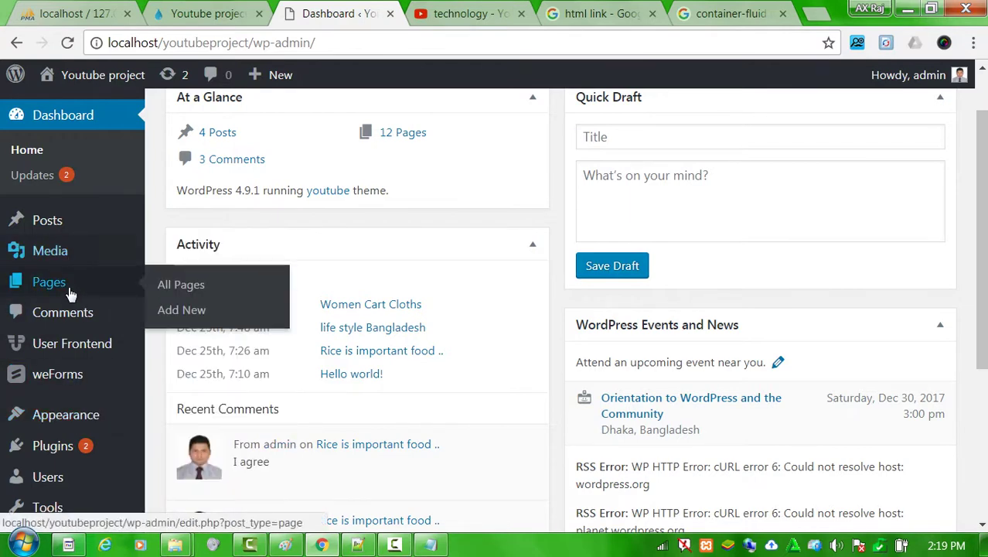
left_click(213, 289)
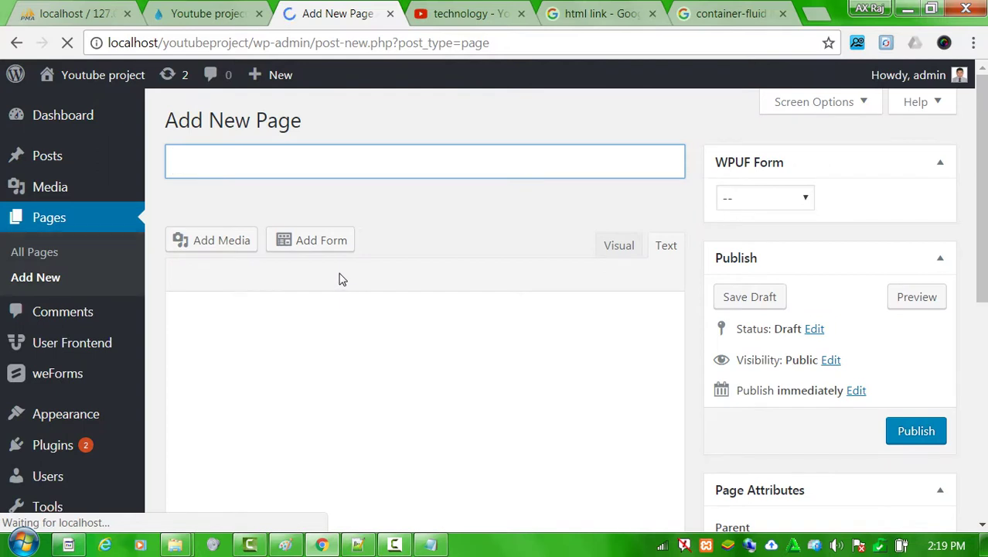
type("Home")
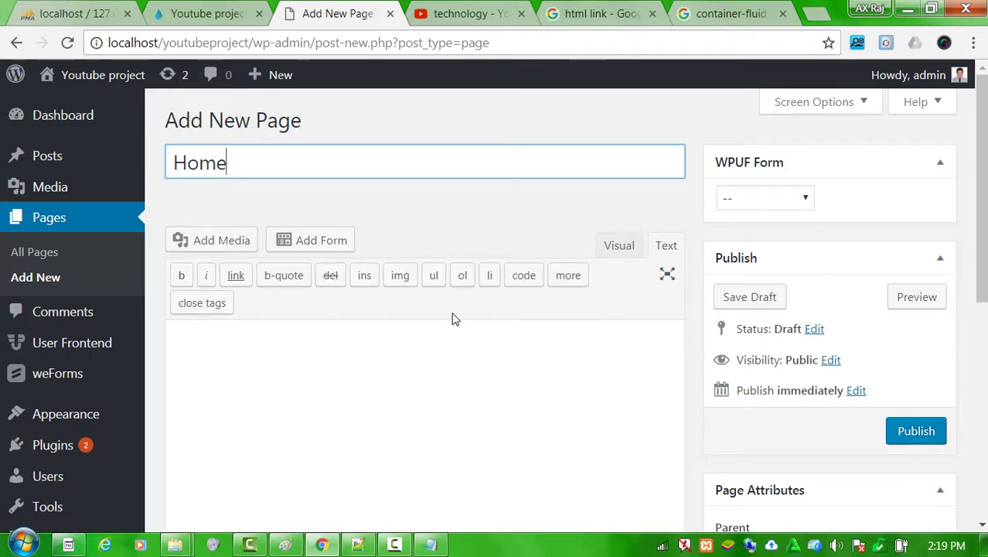
scroll(452, 318, "down", 1)
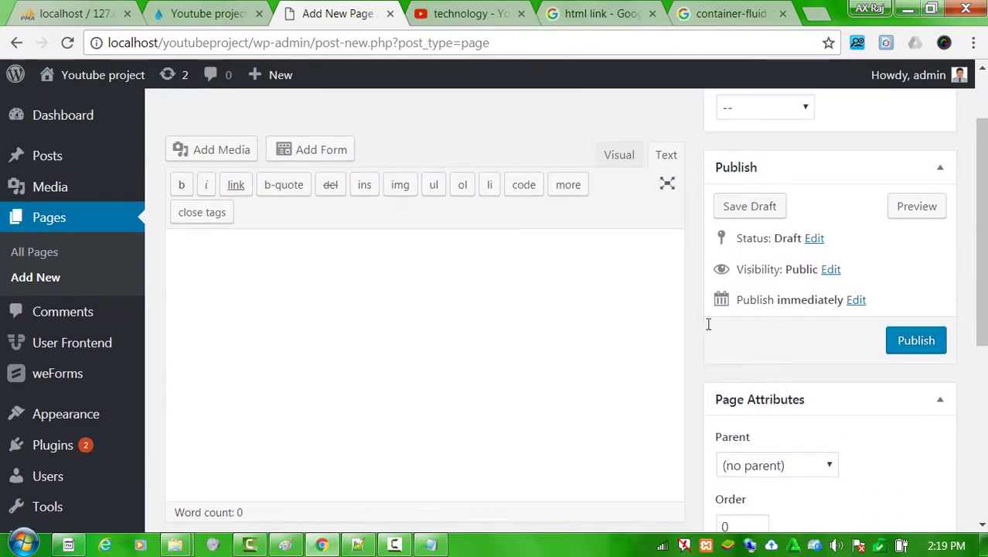
left_click(913, 347)
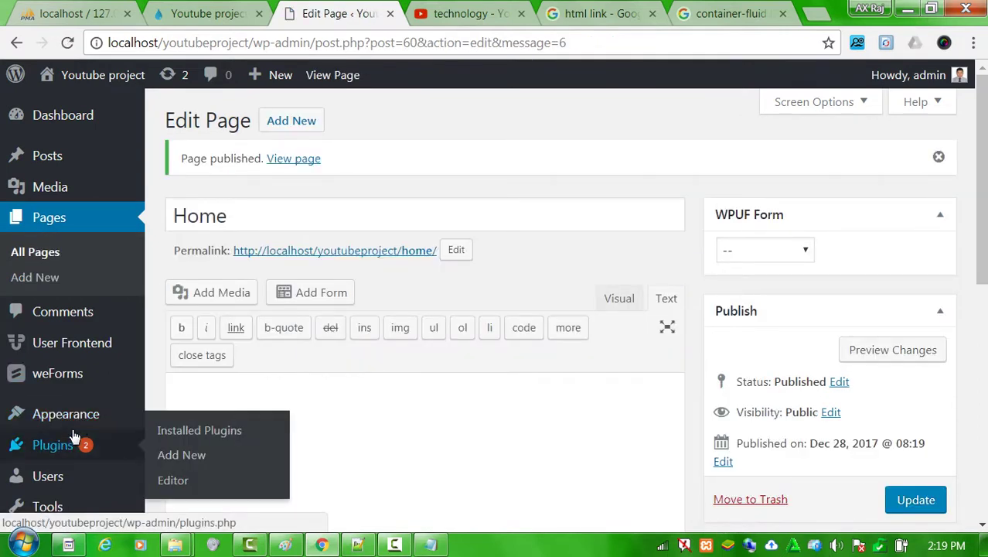
In Reading Settings, choose 'A static page' with Home as the homepage and save.
mouse_move(89, 418)
scroll(67, 459, "down", 2)
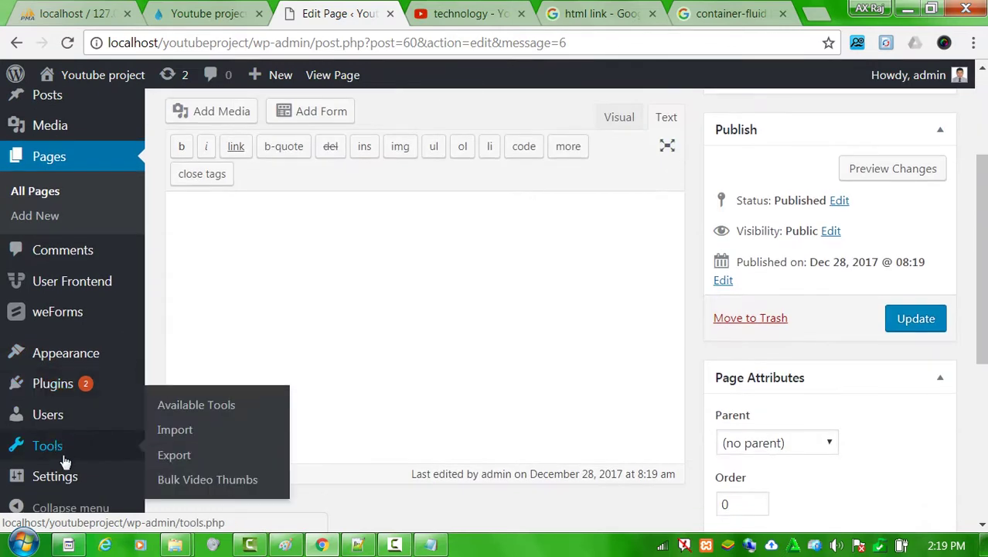
mouse_move(68, 477)
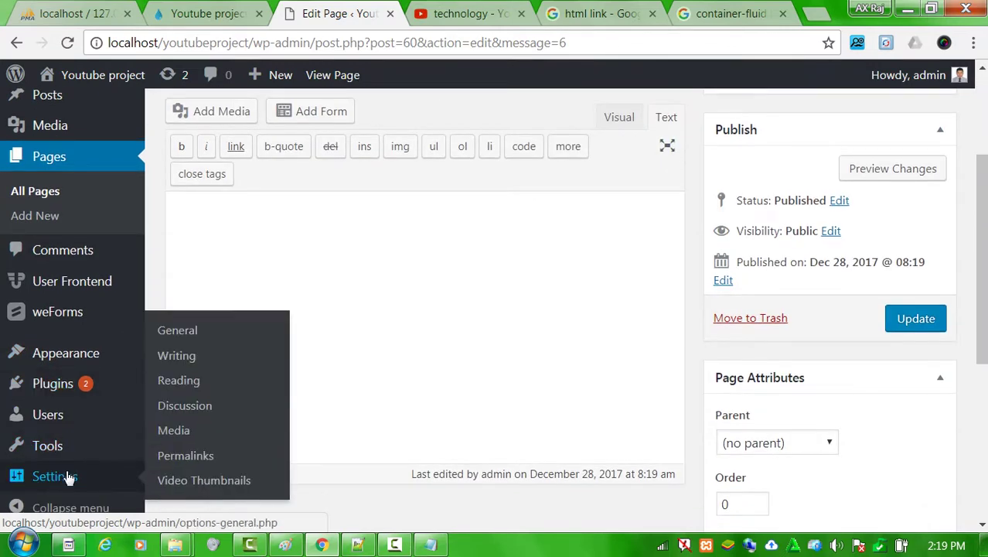
left_click(178, 379)
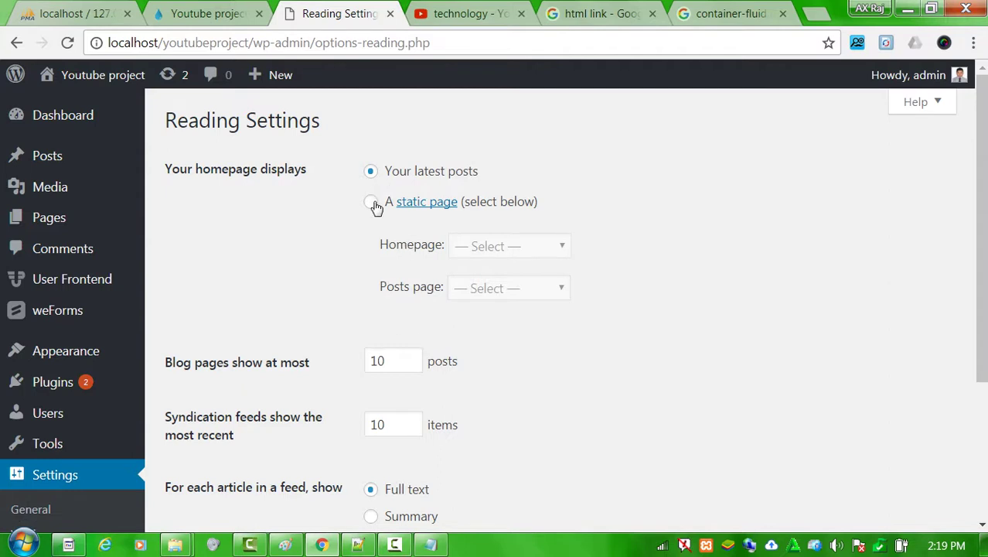
left_click(374, 204)
left_click(496, 248)
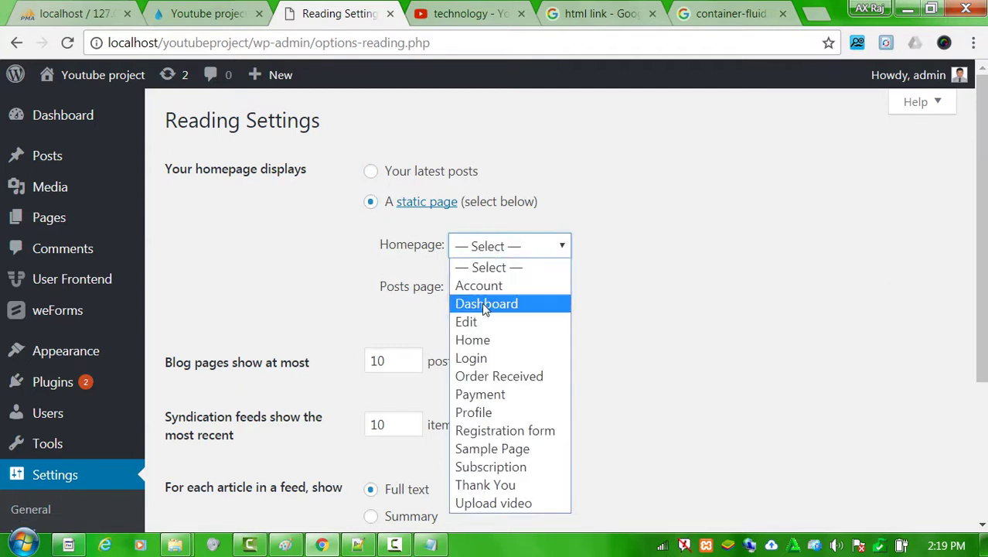
left_click(489, 342)
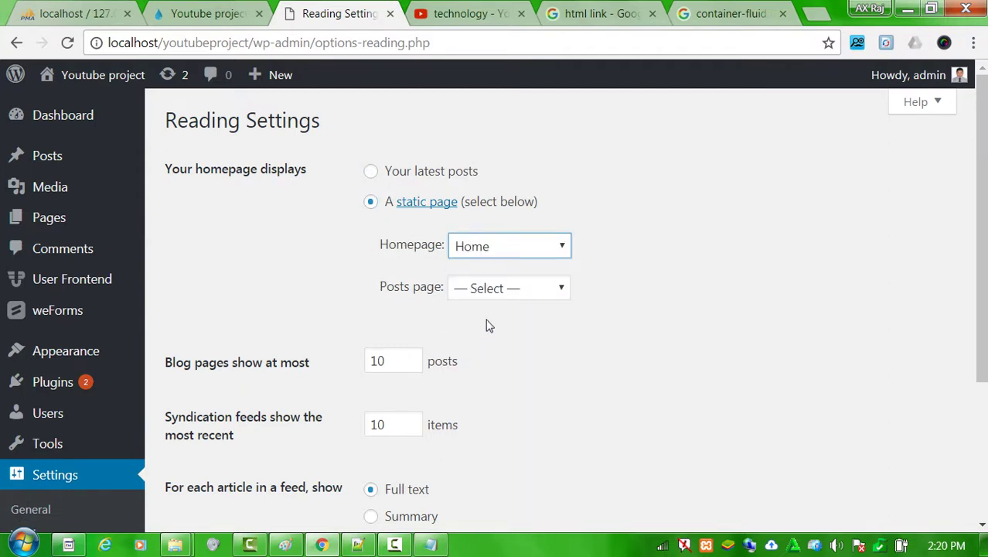
scroll(434, 333, "down", 3)
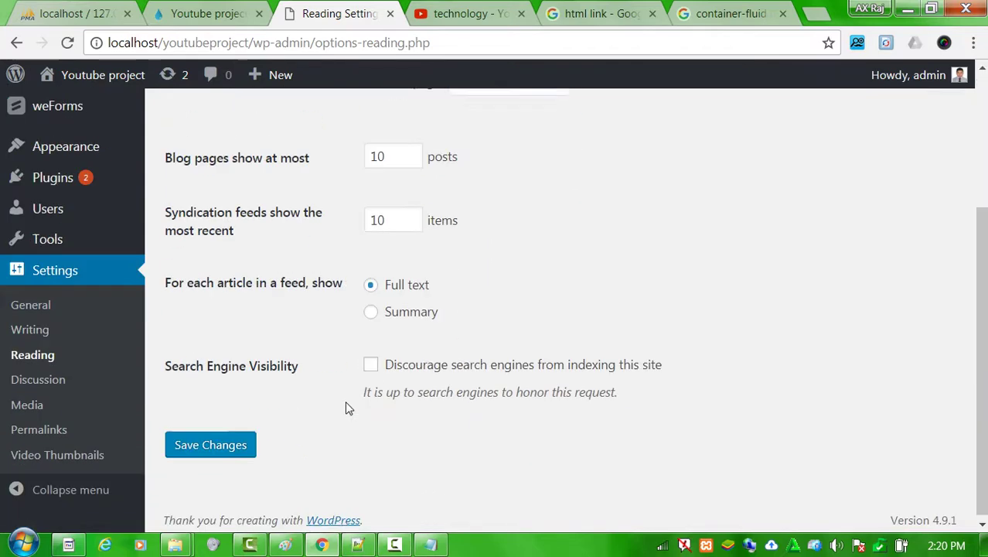
left_click(227, 444)
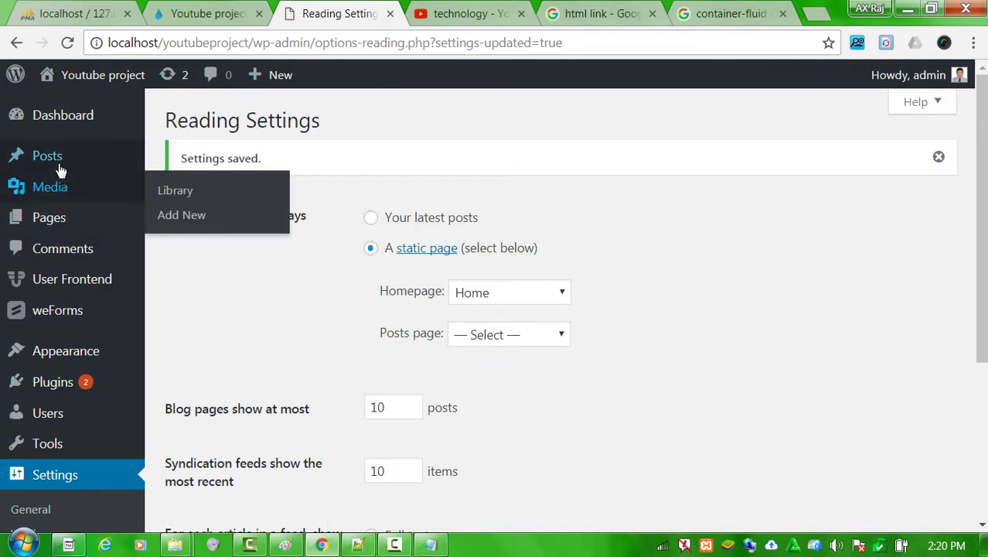
mouse_move(55, 162)
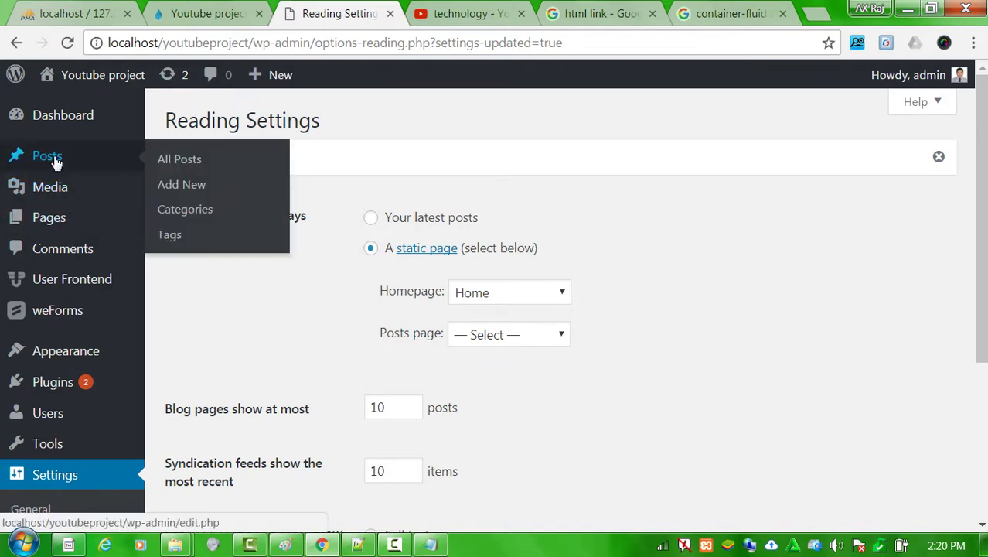
middle_click(191, 193)
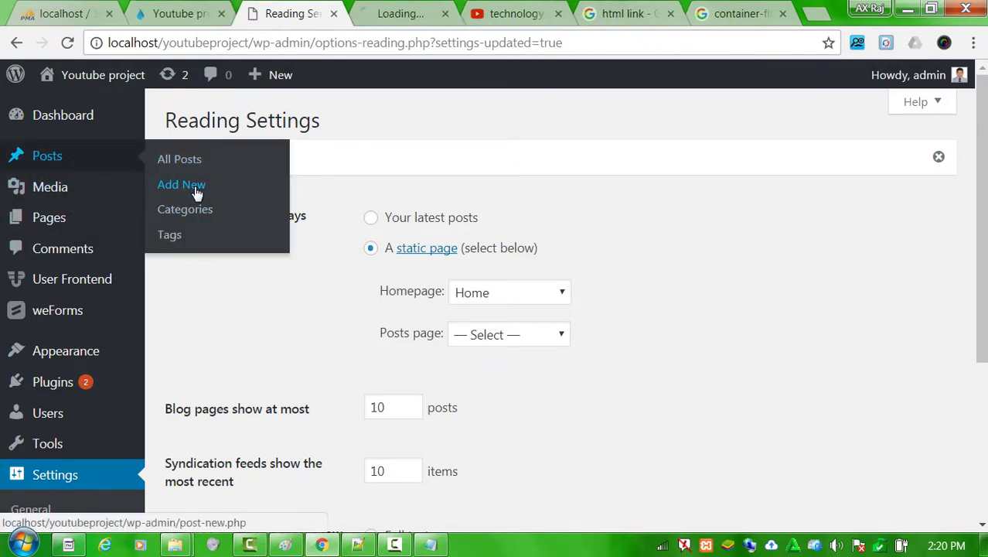
Publish a new post titled 'Blog' in the other tab, then return to Reading Settings.
left_click(396, 13)
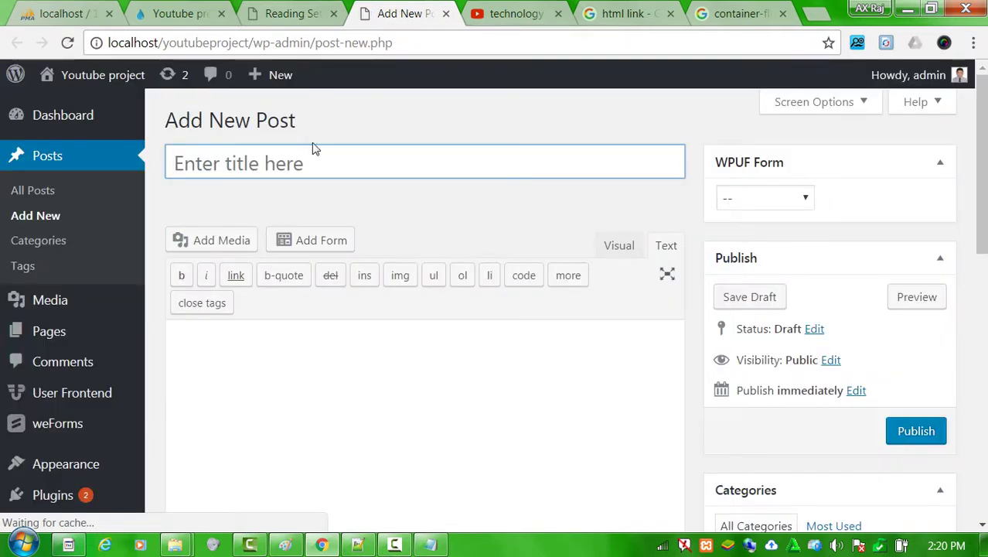
type("Blog")
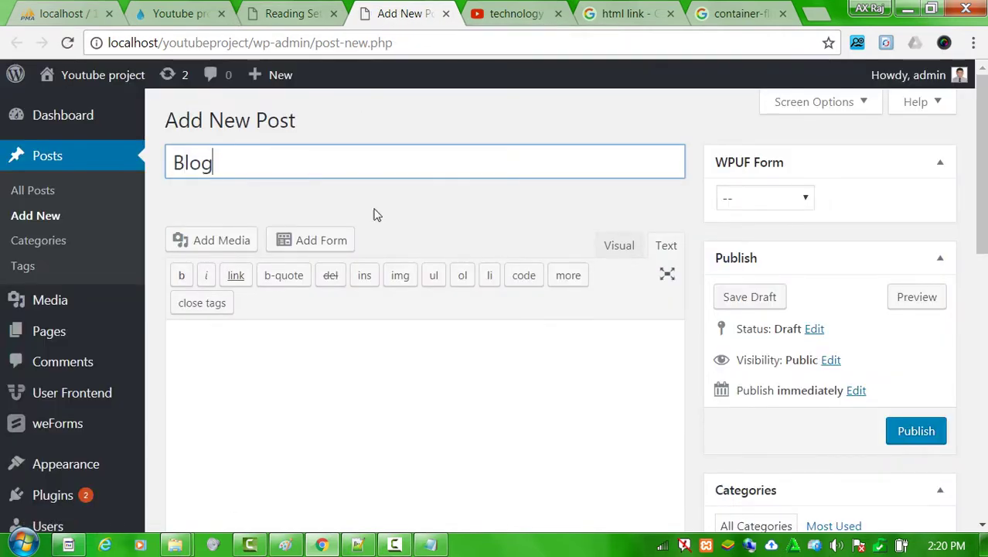
left_click(916, 431)
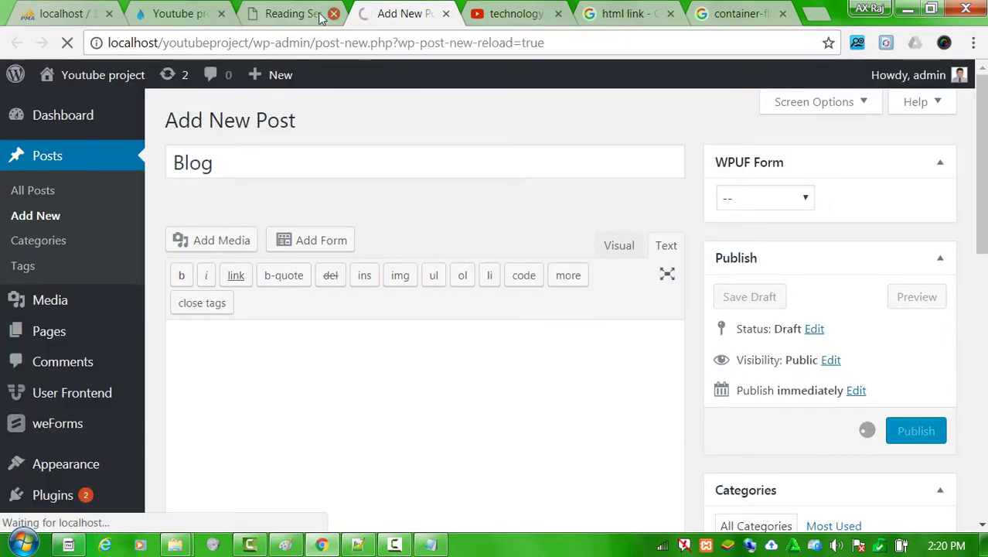
left_click(291, 14)
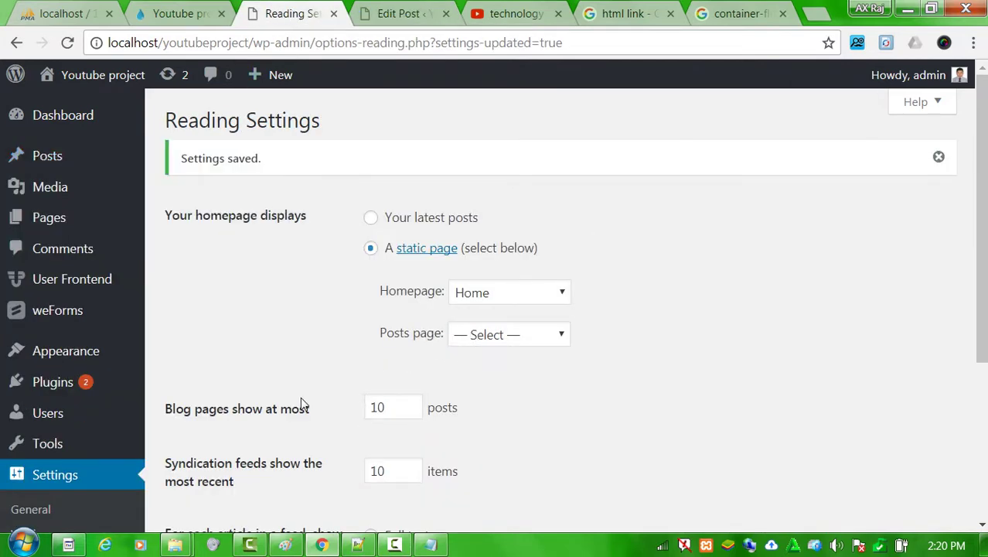
left_click_drag(391, 406, 369, 406)
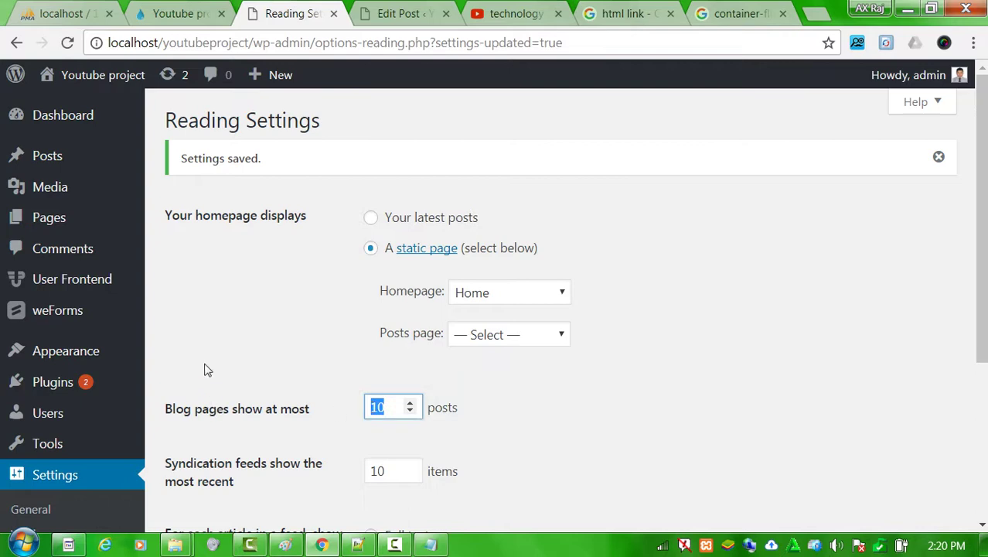
scroll(224, 402, "down", 3)
left_click(232, 443)
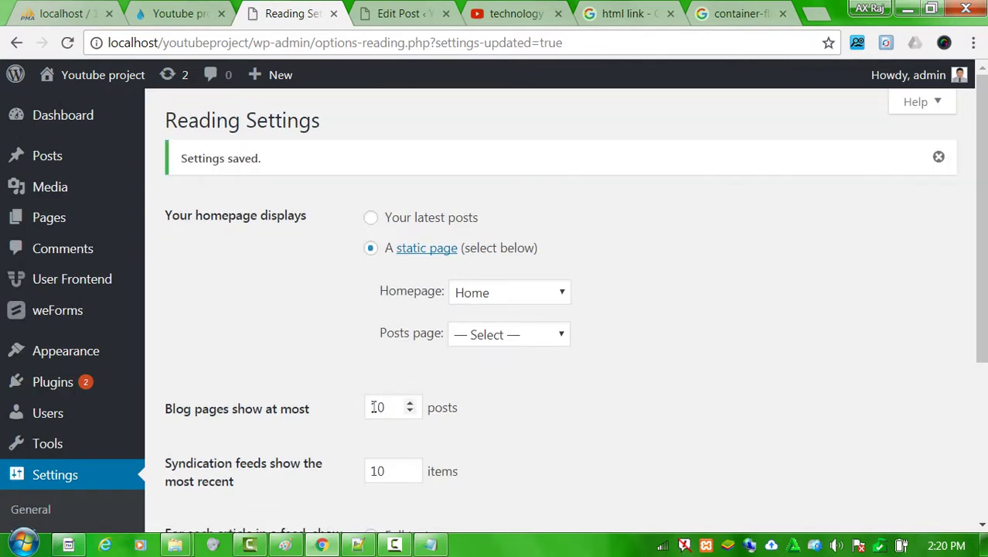
left_click_drag(394, 408, 370, 408)
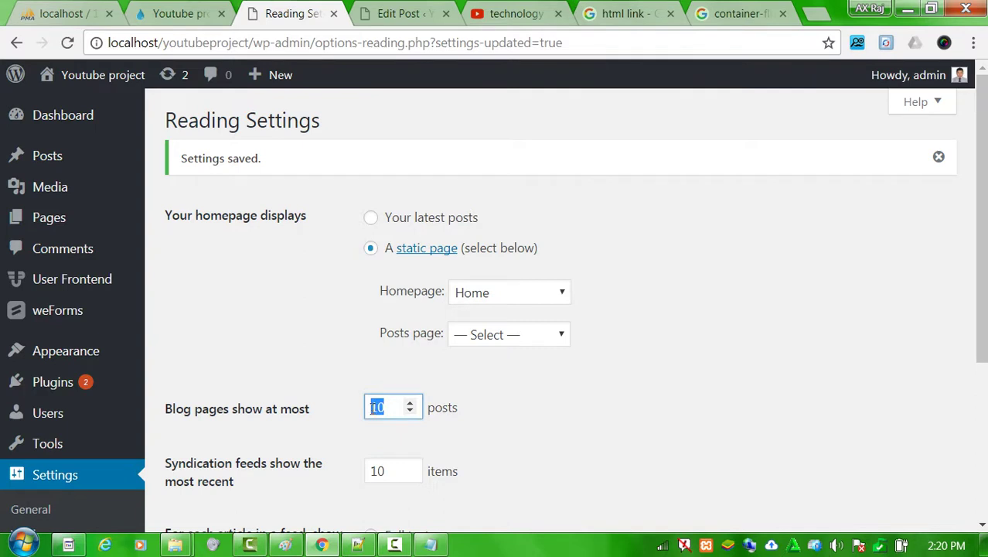
left_click(484, 341)
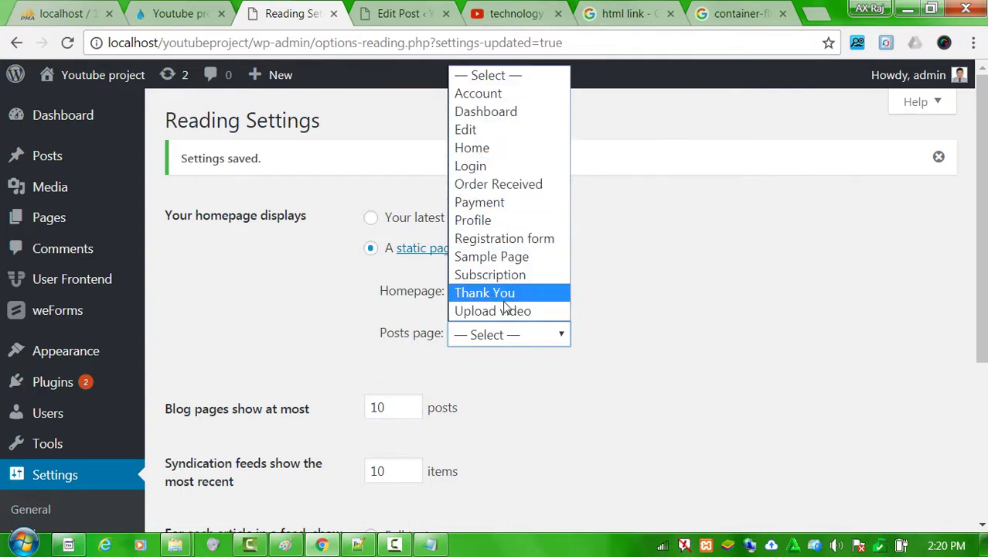
left_click(681, 245)
scroll(266, 470, "down", 3)
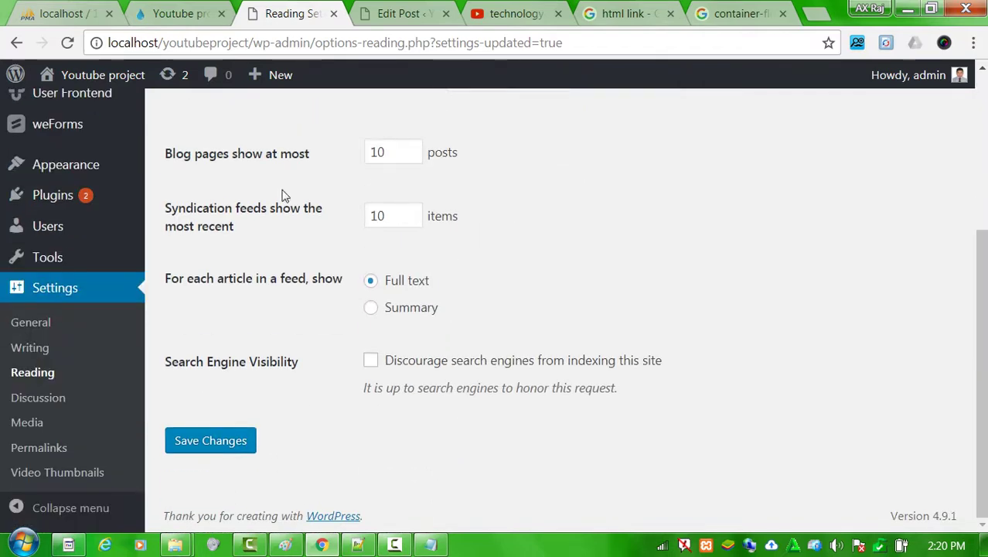
left_click(228, 442)
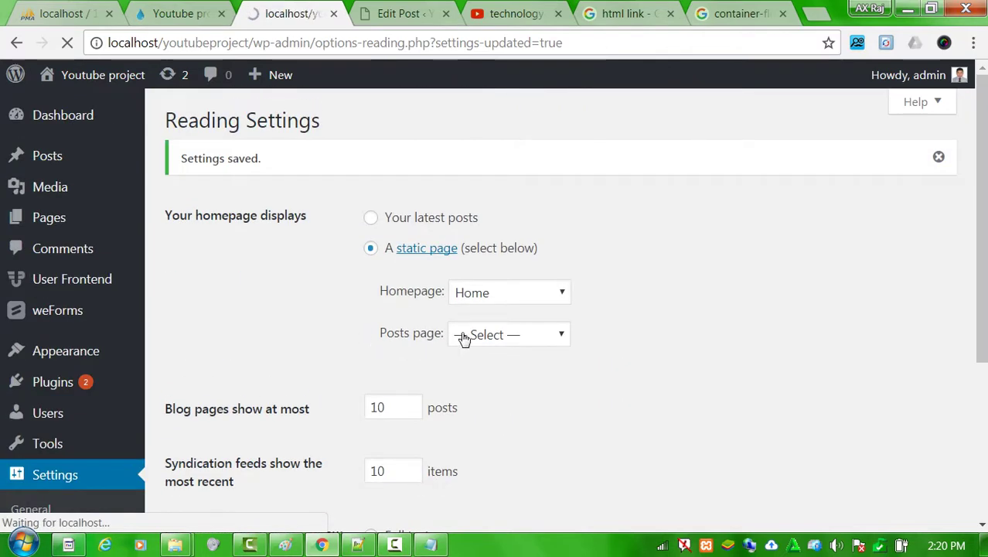
left_click(489, 338)
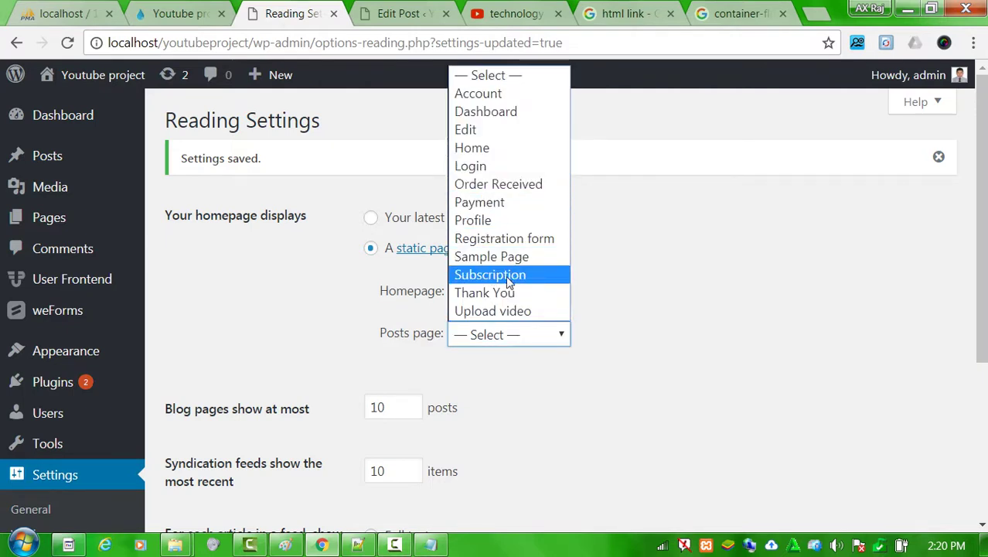
left_click(652, 187)
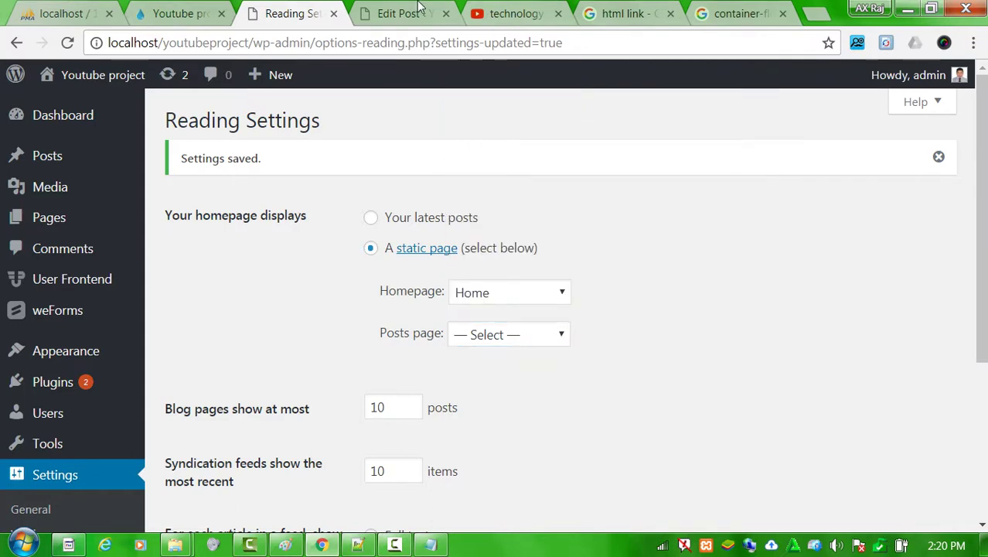
left_click(417, 13)
scroll(408, 267, "down", 1)
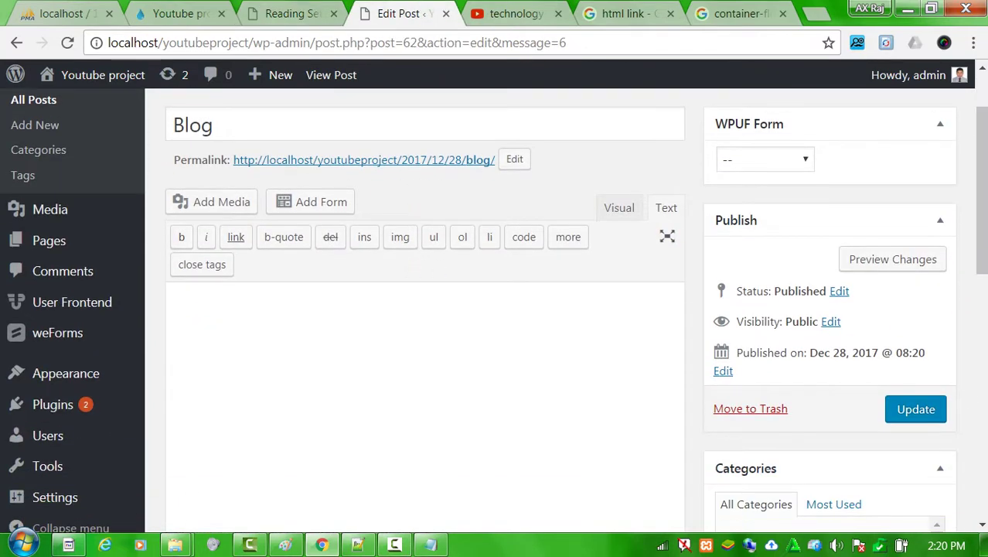
left_click(927, 414)
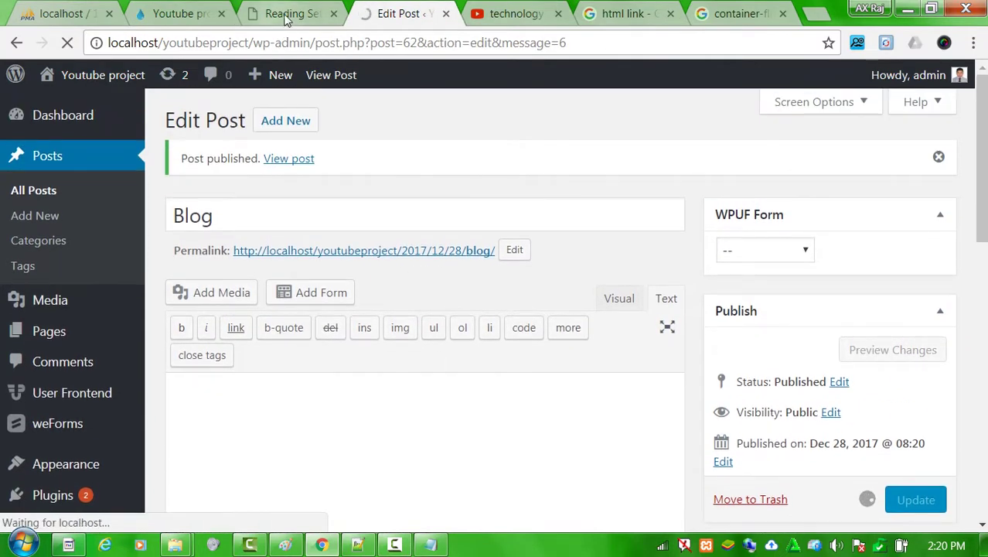
left_click(284, 21)
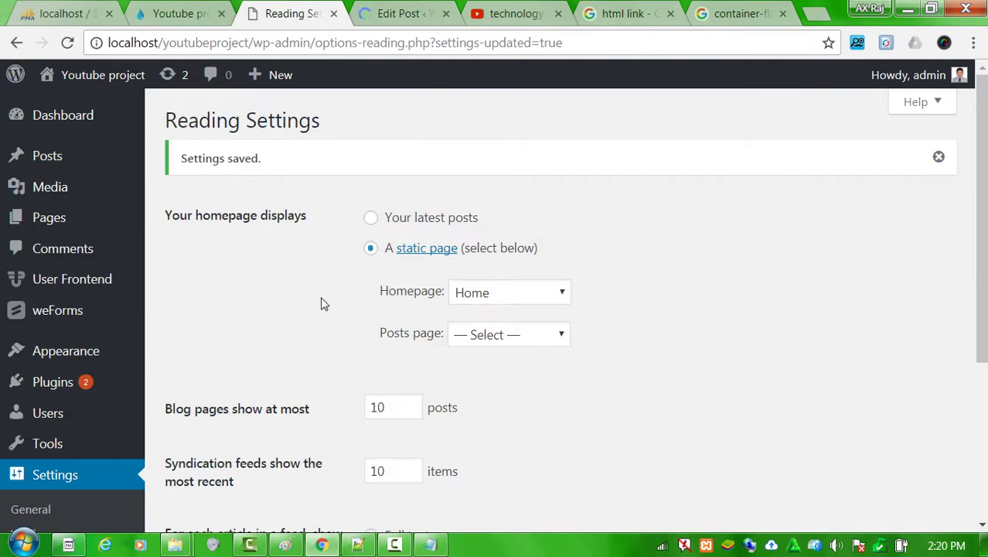
scroll(323, 304, "down", 3)
left_click(210, 437)
left_click(518, 334)
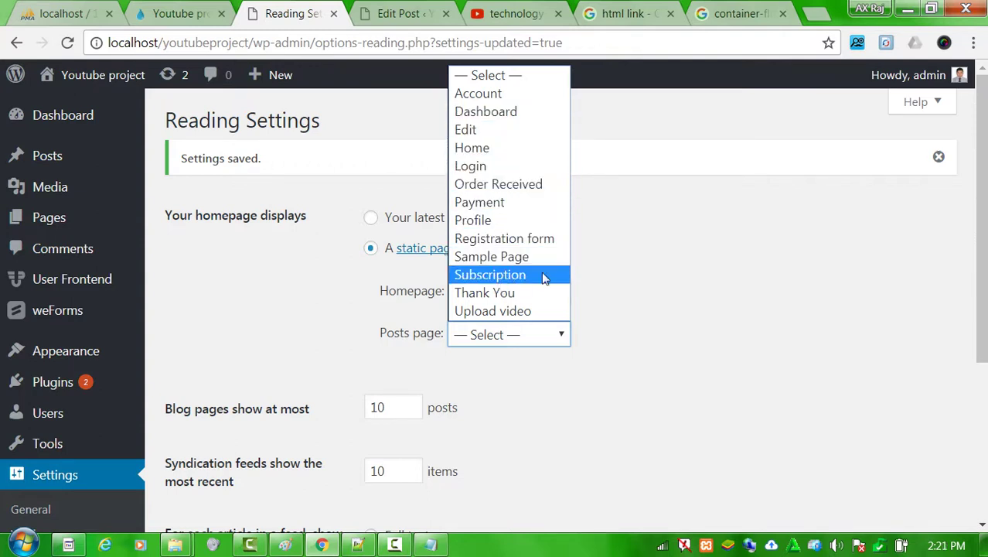
left_click(599, 263)
mouse_move(56, 222)
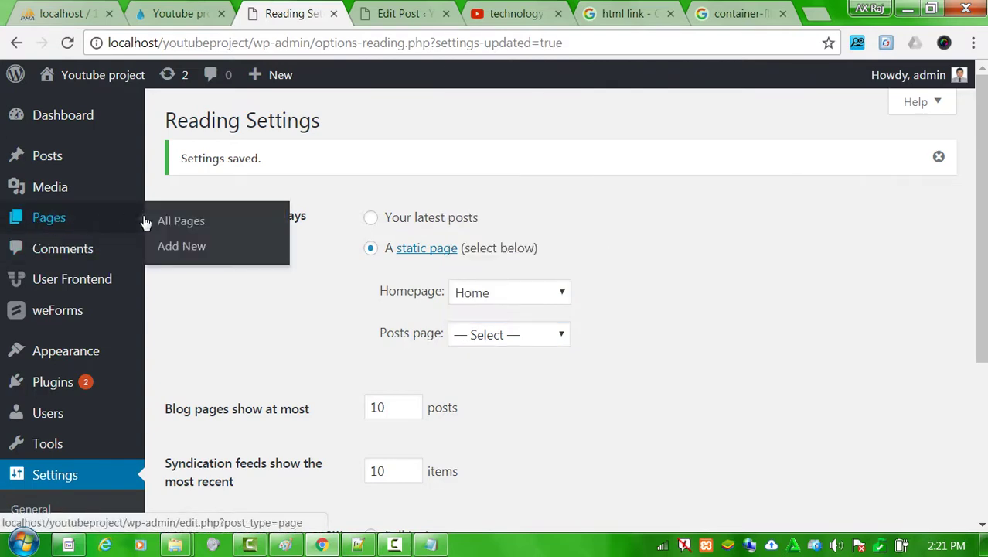
Create and publish a new page titled 'Blog'.
middle_click(194, 220)
left_click(358, 13)
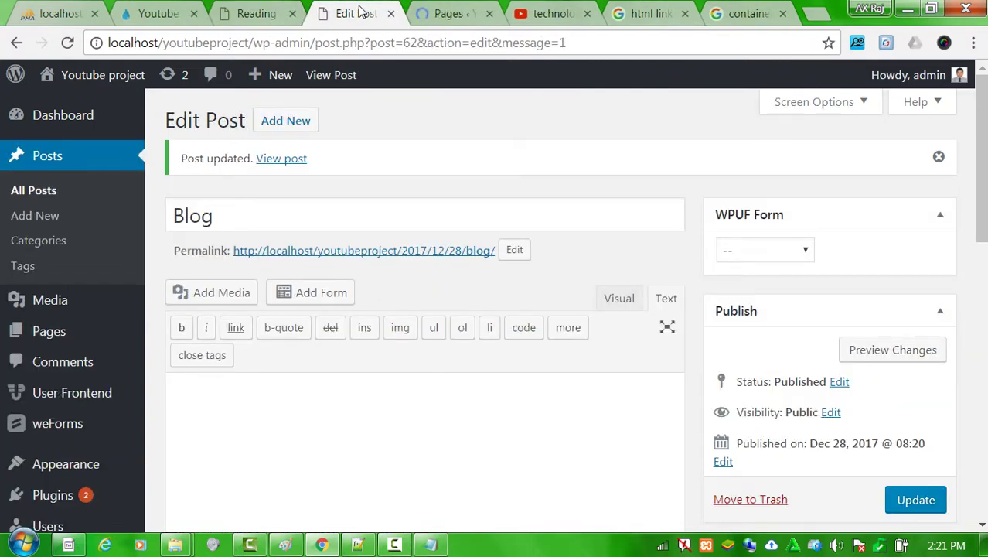
double_click(217, 220)
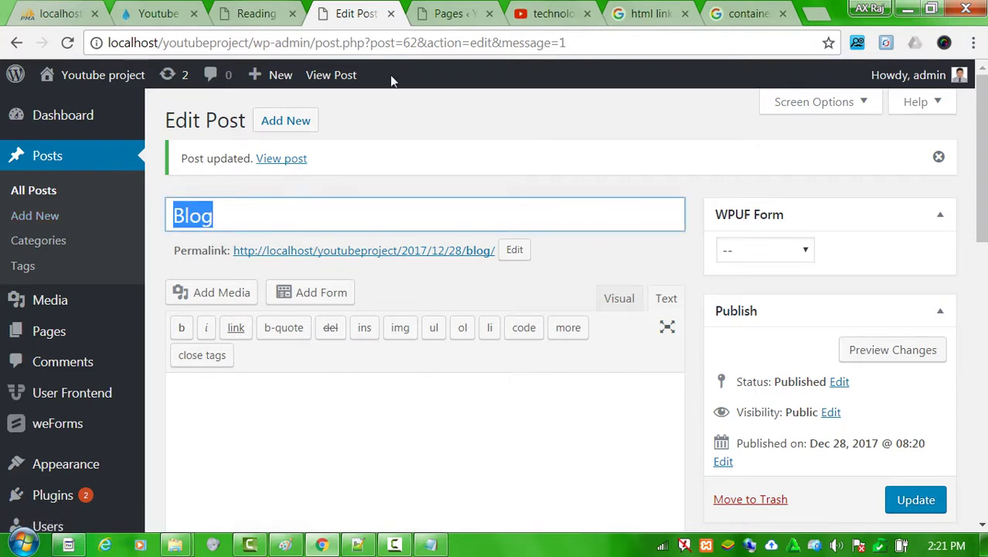
left_click(453, 13)
left_click(272, 126)
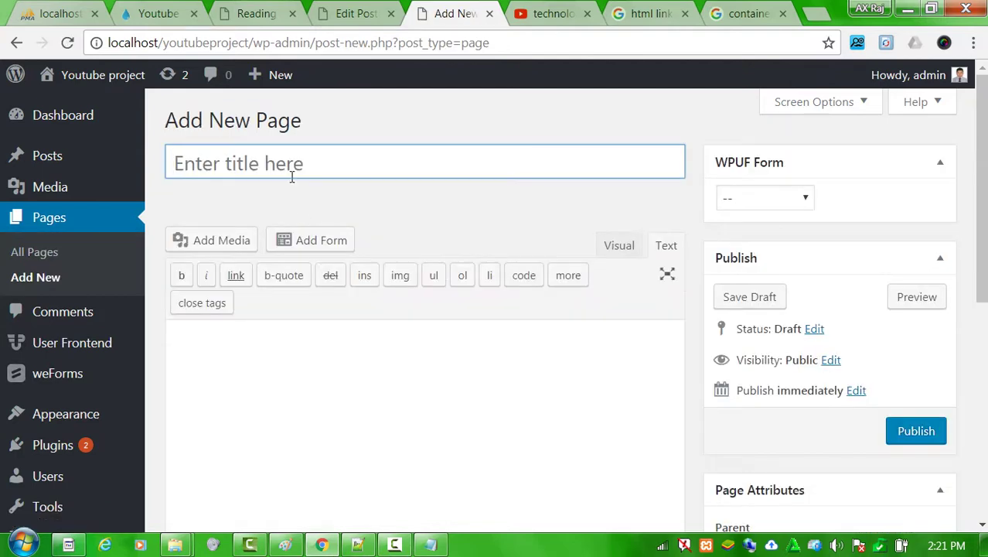
type("Blog")
left_click(918, 433)
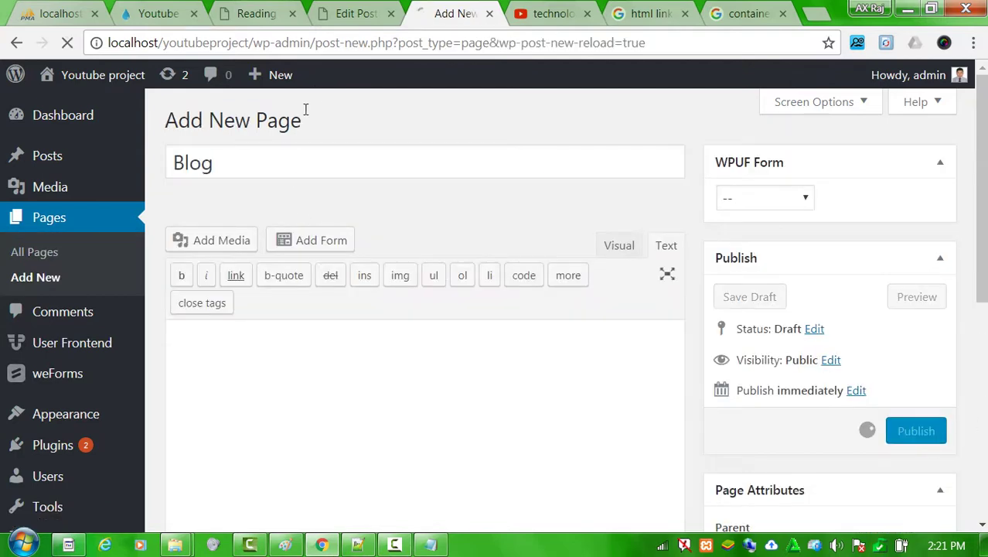
Move the earlier Blog post to the Trash.
left_click(355, 13)
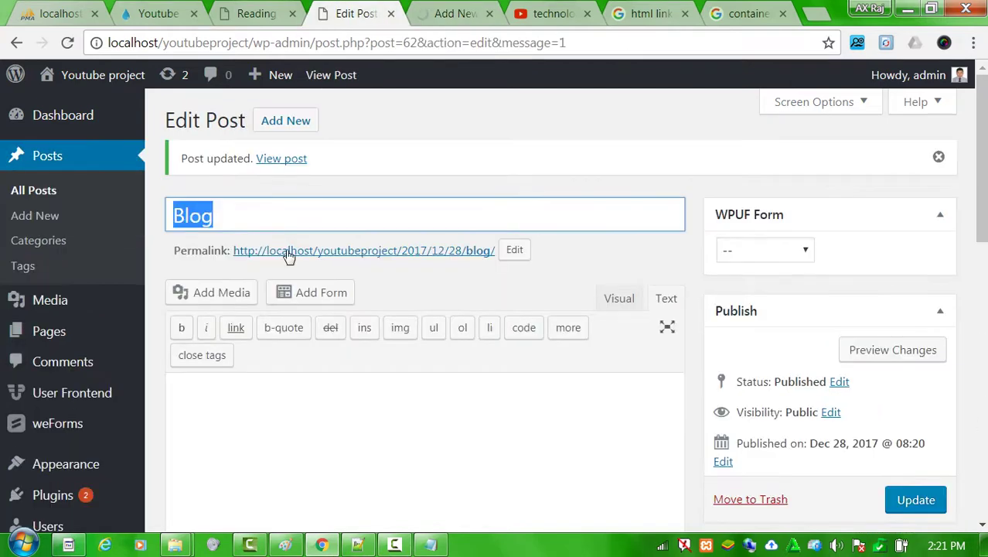
left_click(750, 499)
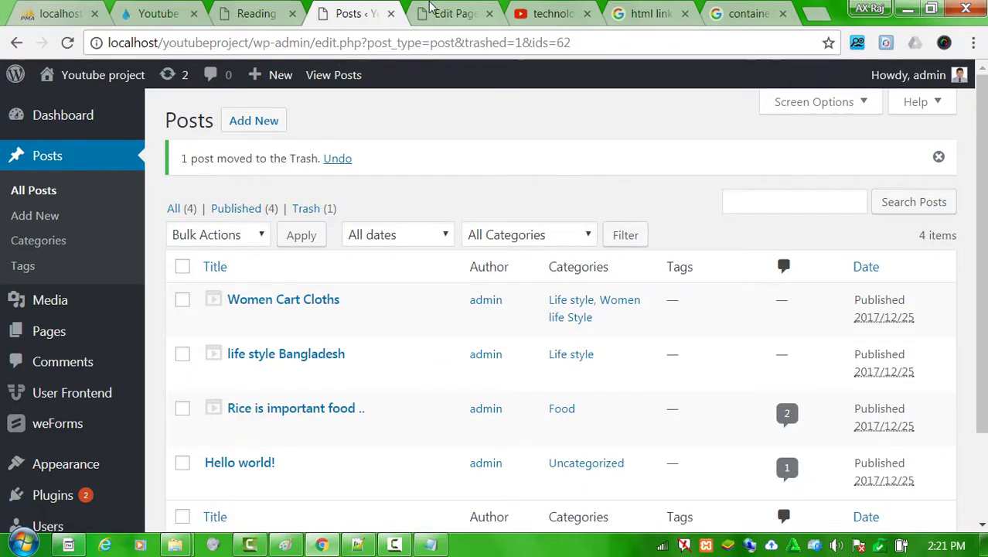
left_click(456, 12)
Reload Reading Settings, select Blog as the Posts page, and save the changes.
left_click(257, 13)
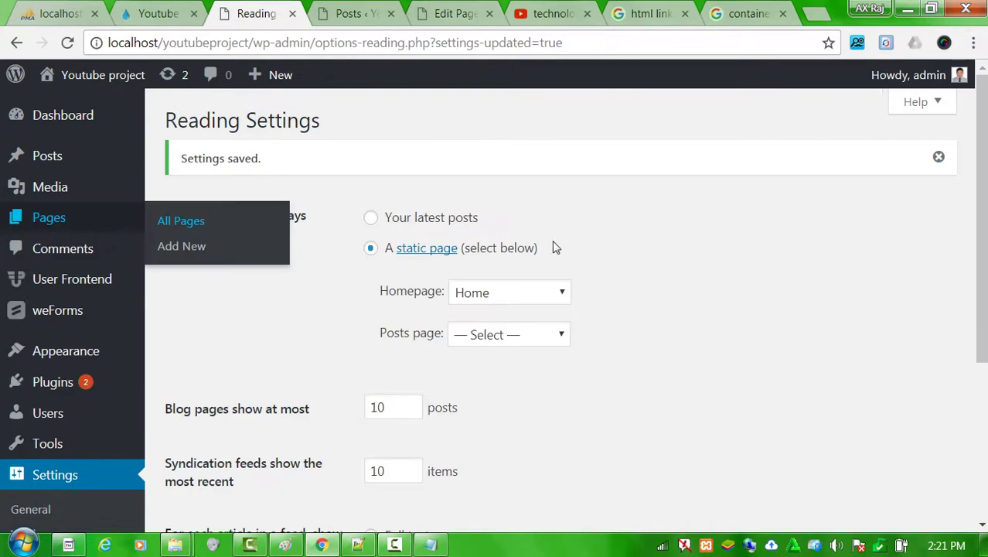
right_click(665, 265)
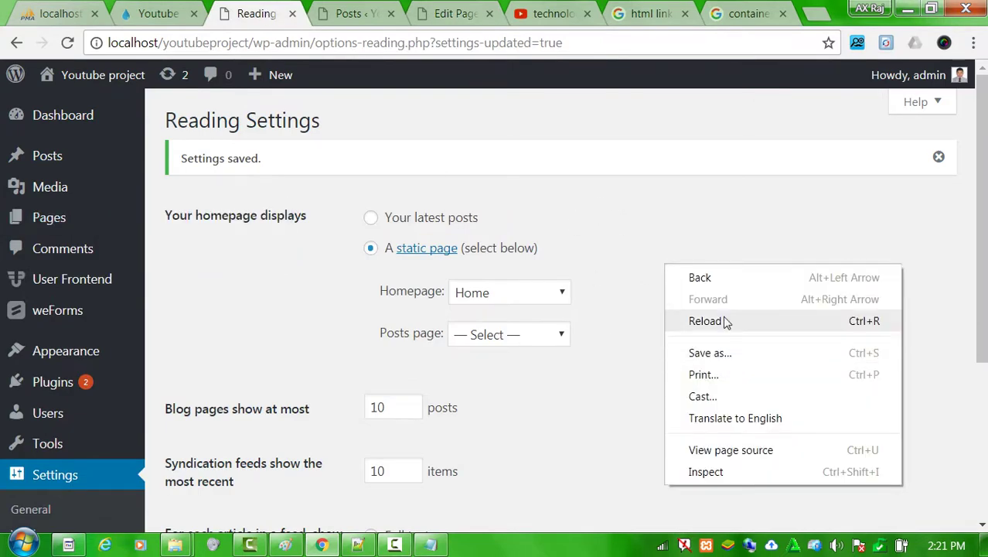
left_click(728, 323)
scroll(721, 305, "down", 3)
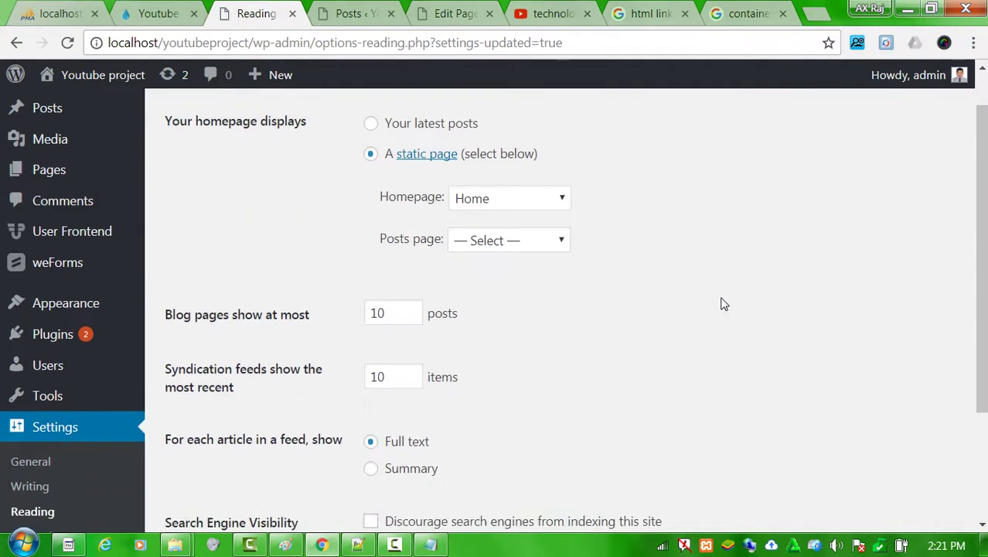
left_click(510, 108)
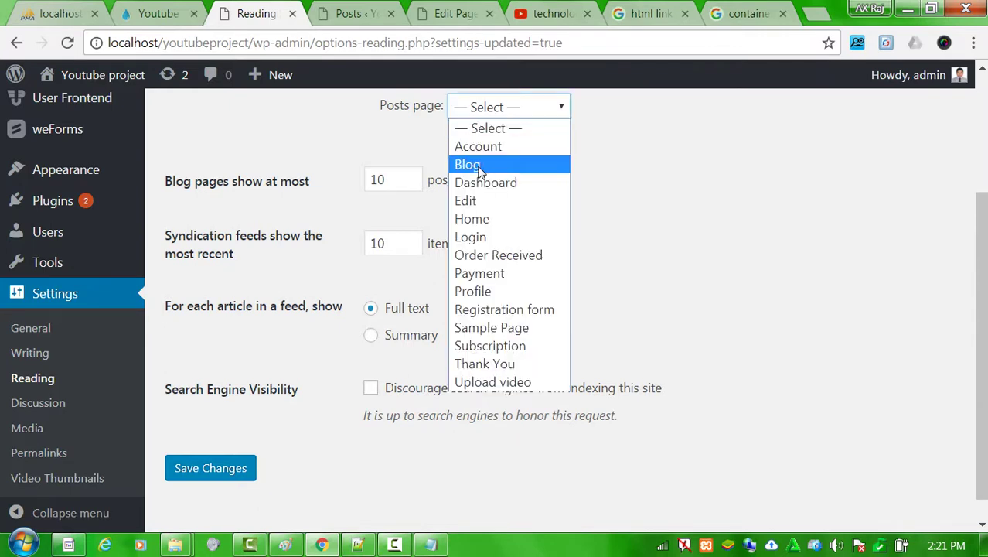
left_click(472, 163)
scroll(531, 269, "down", 1)
left_click(236, 447)
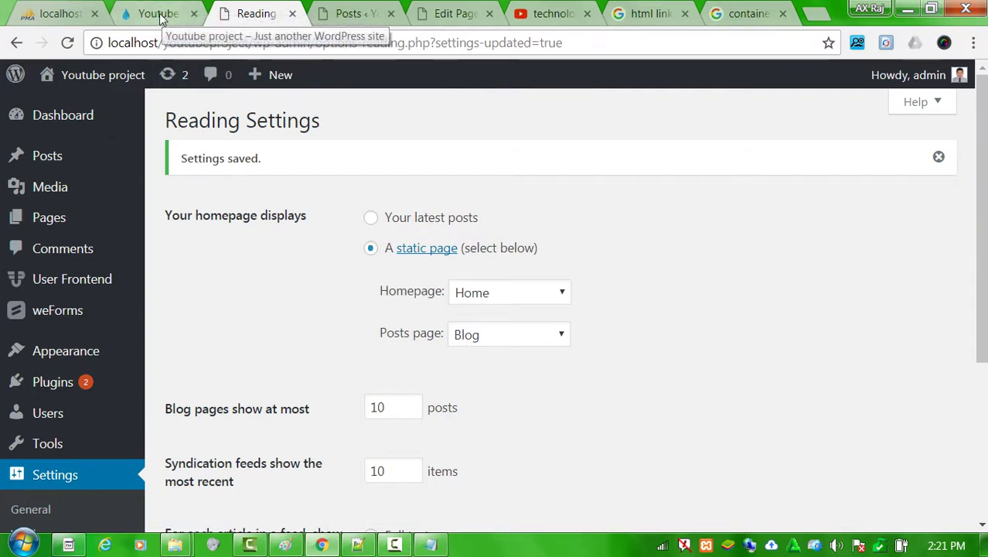
Reload localhost/youtubeproject/ and confirm the front page now shows the static Home page.
left_click(183, 8)
left_click(281, 44)
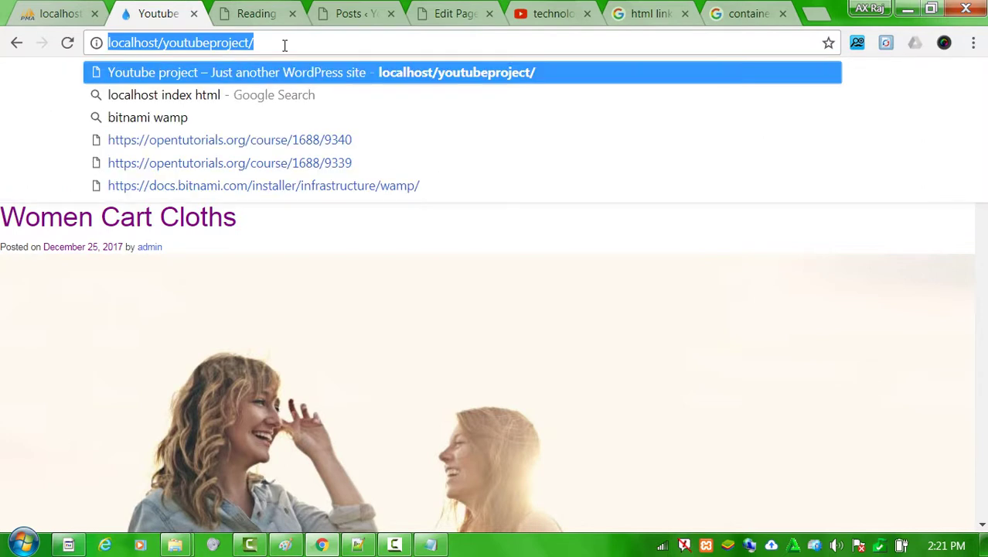
left_click(292, 72)
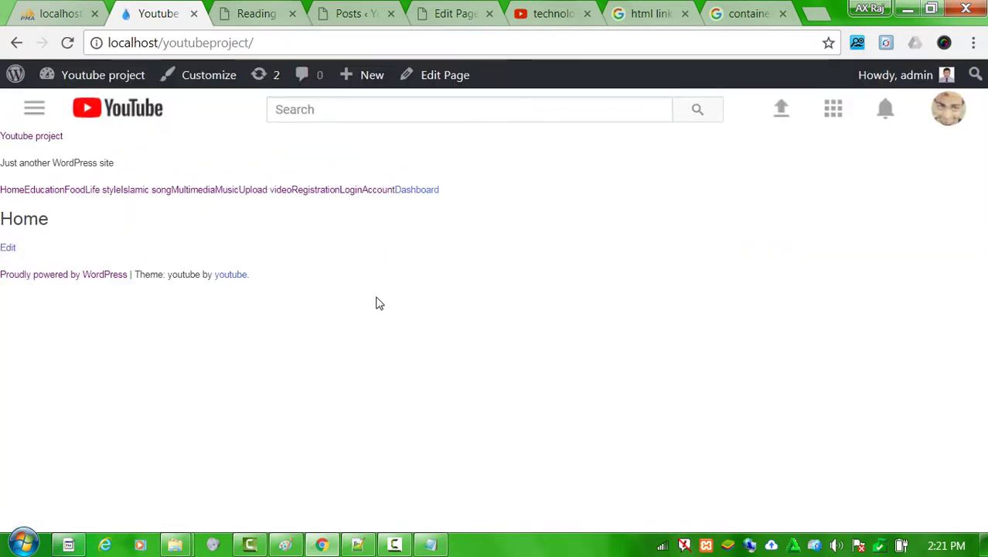
left_click_drag(377, 302, 17, 137)
left_click(565, 317)
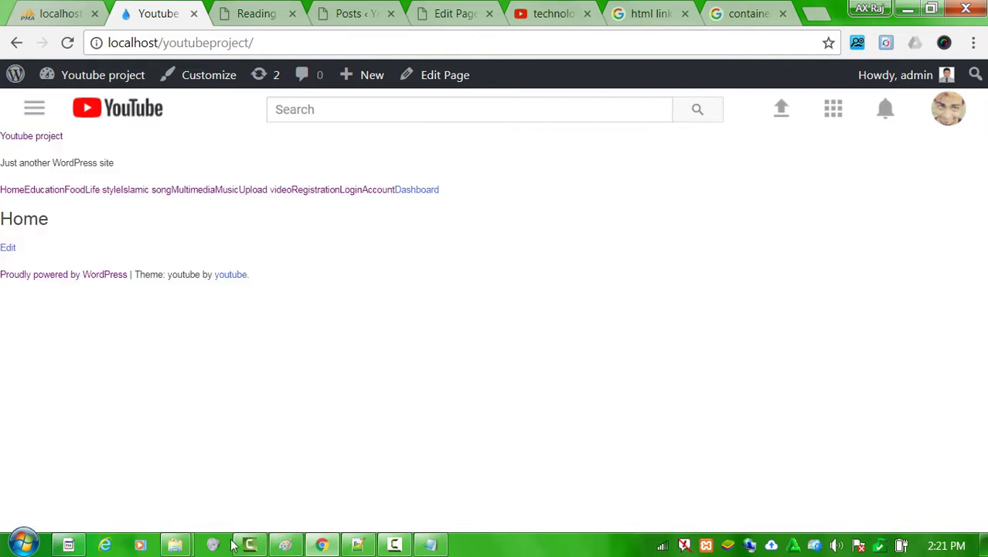
Select page.php in the youtube theme folder and paste a duplicate copy.
mouse_move(175, 545)
left_click(282, 458)
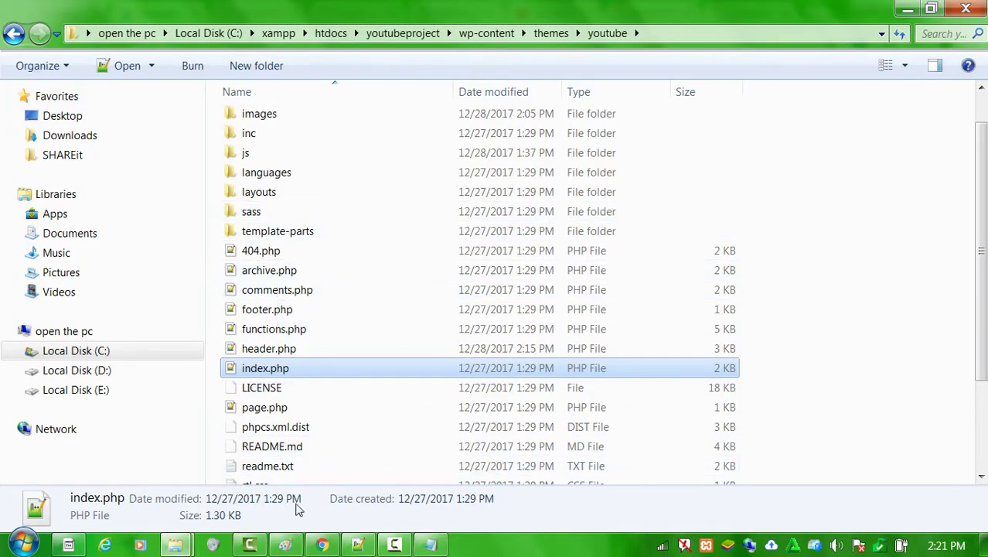
left_click(323, 545)
left_click(322, 545)
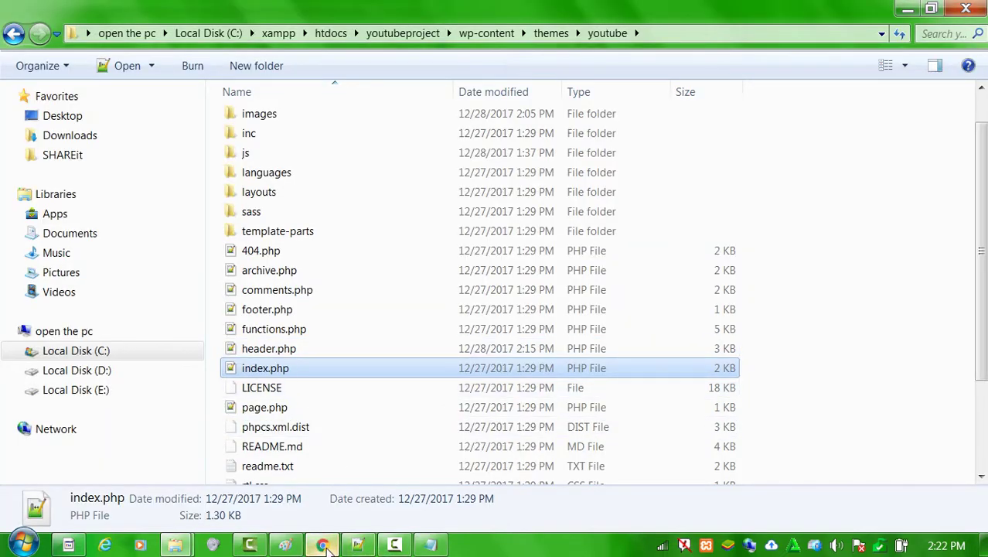
left_click(322, 545)
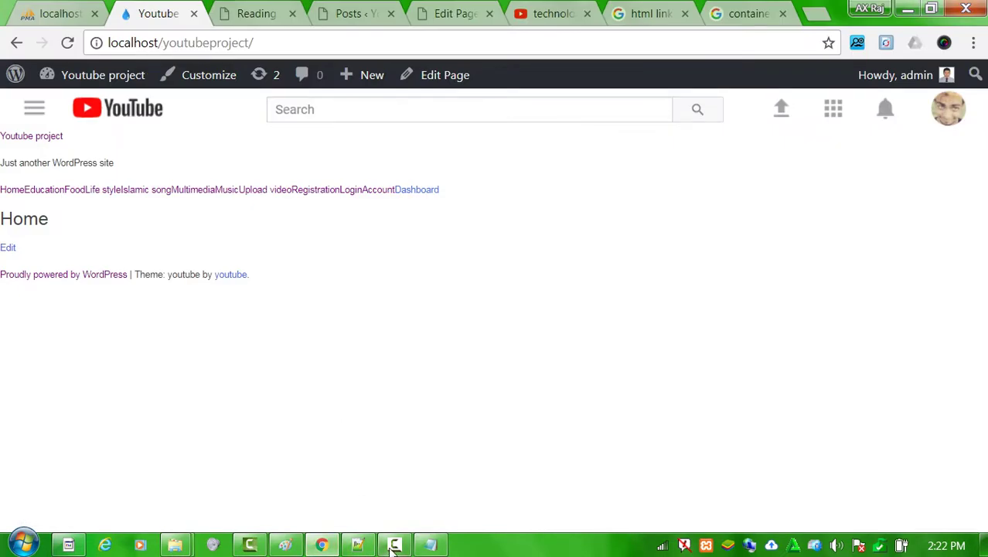
left_click(323, 545)
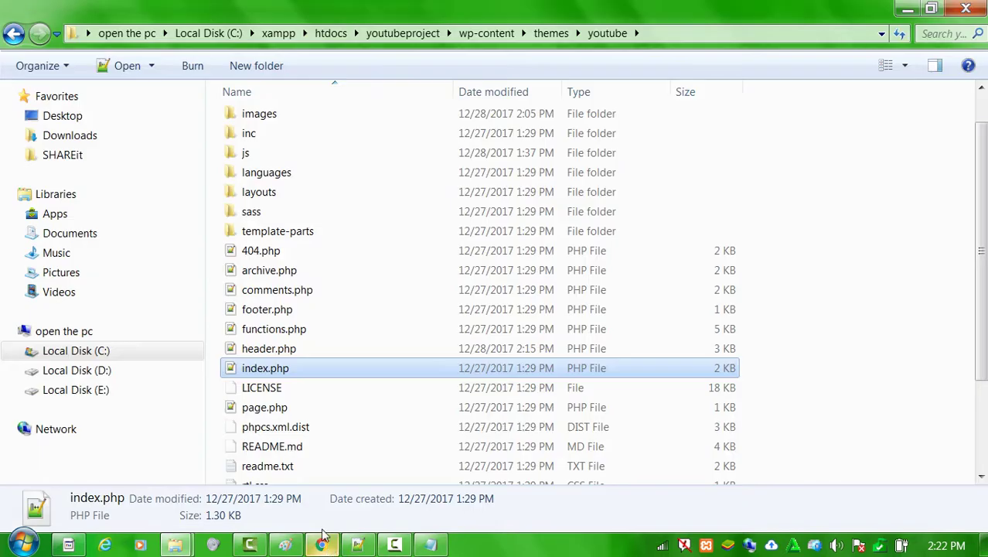
left_click(330, 310)
key("p")
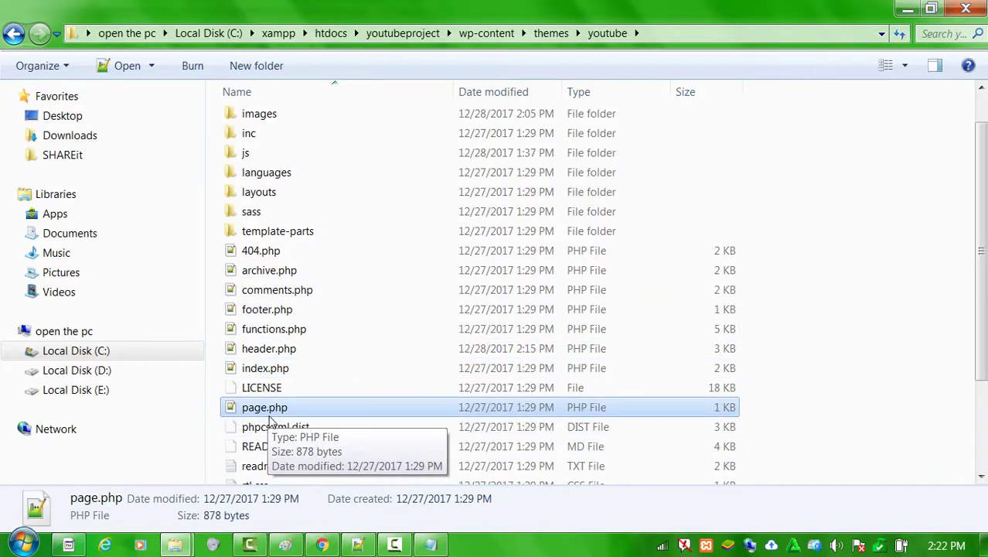
key("ctrl+c")
key("ctrl+v")
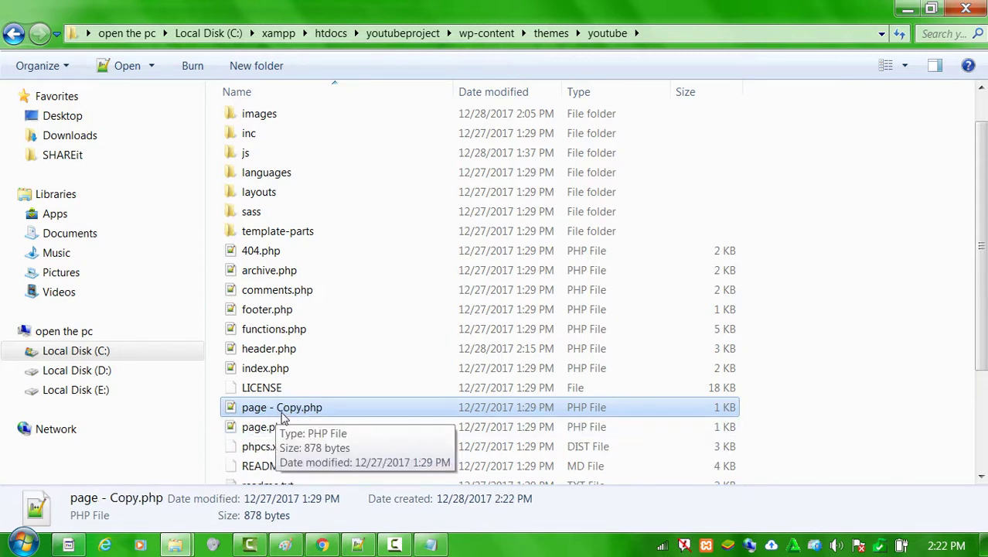
Rename 'page - Copy.php' to page-home.php.
left_click(290, 410)
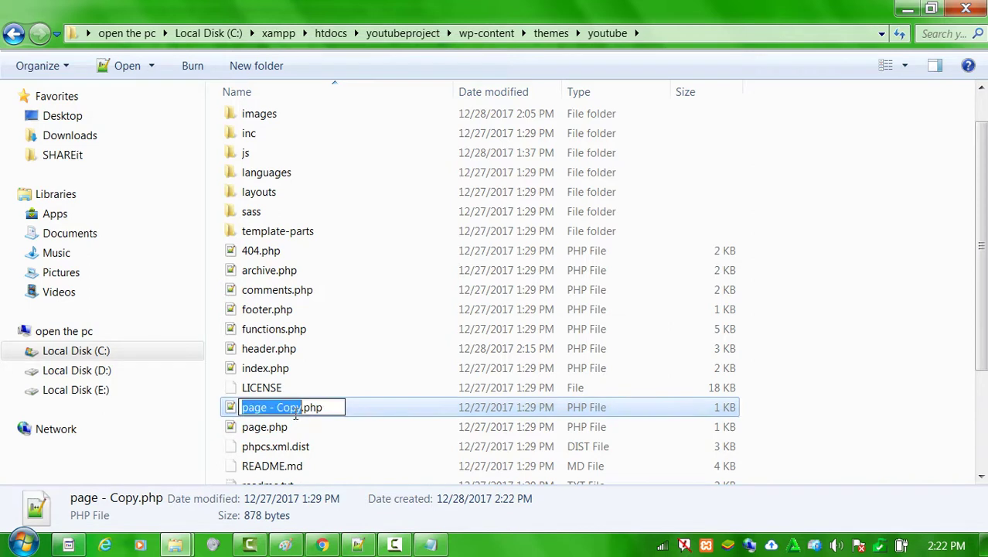
left_click(280, 435)
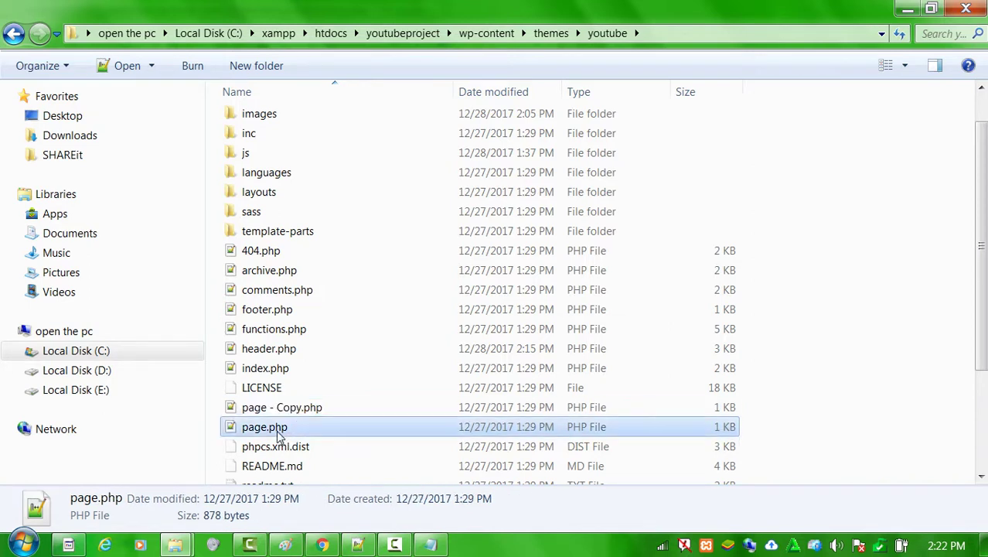
left_click(279, 412)
key("ctrl+f")
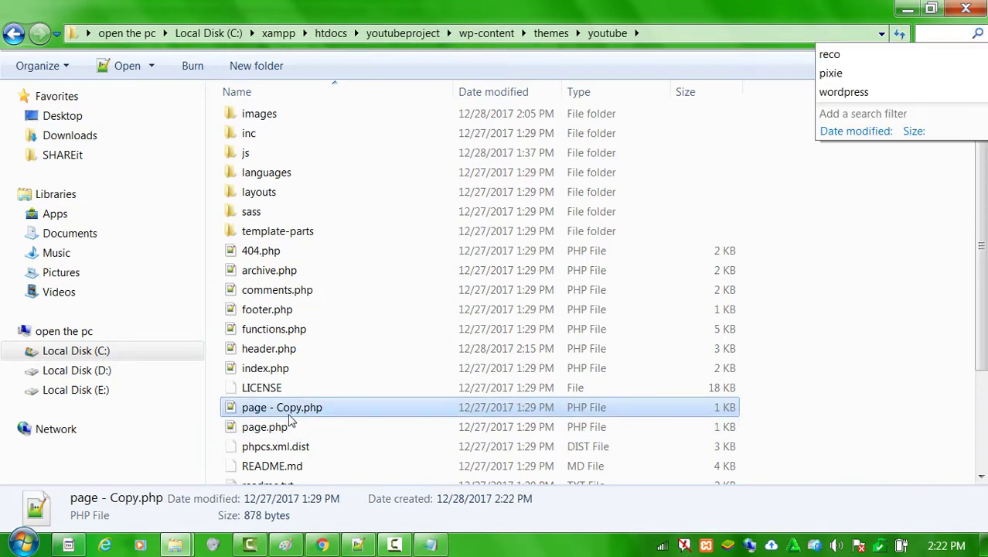
left_click(286, 415)
key("F2")
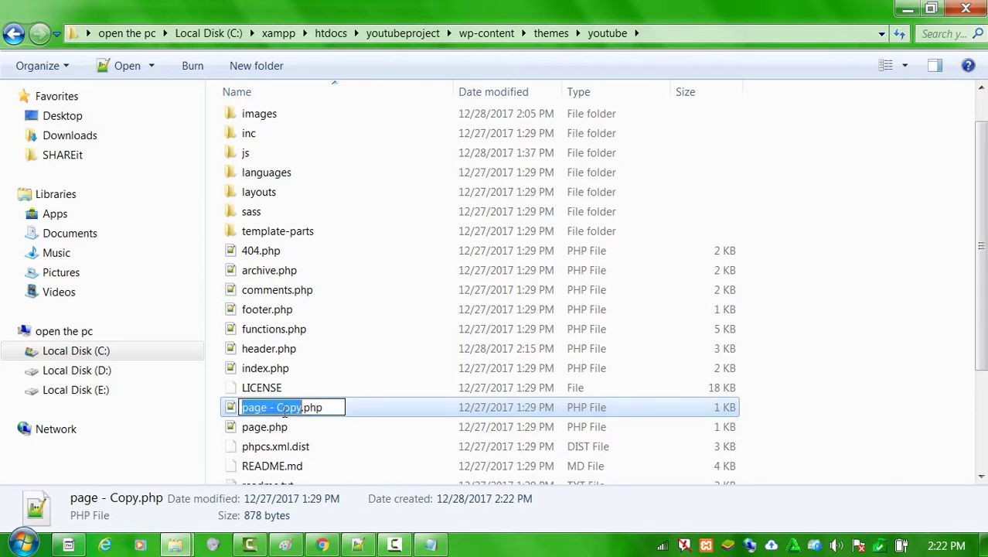
left_click(302, 406)
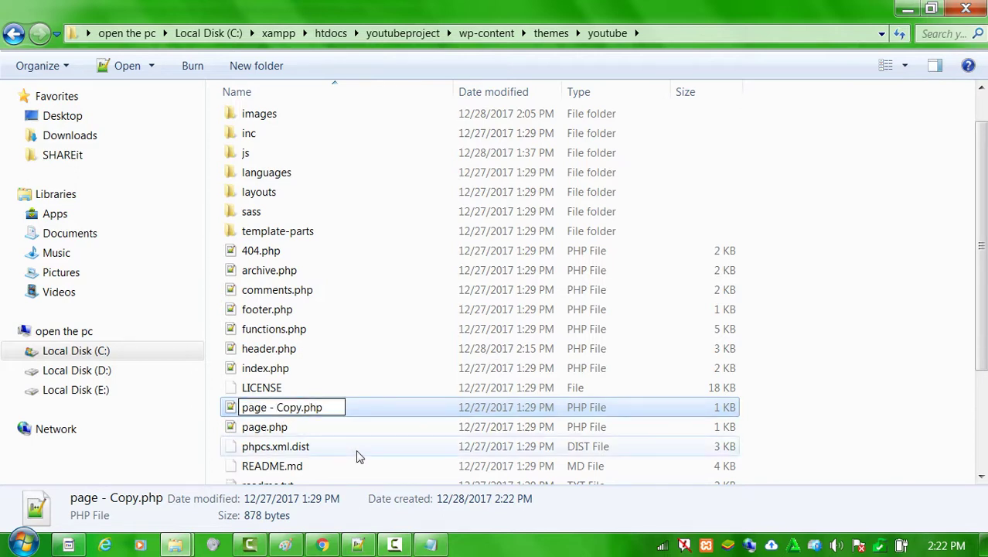
key("BackSpace")
key("BackSpace")
key("BackSpace")
key("BackSpace")
key("BackSpace")
key("BackSpace")
key("BackSpace")
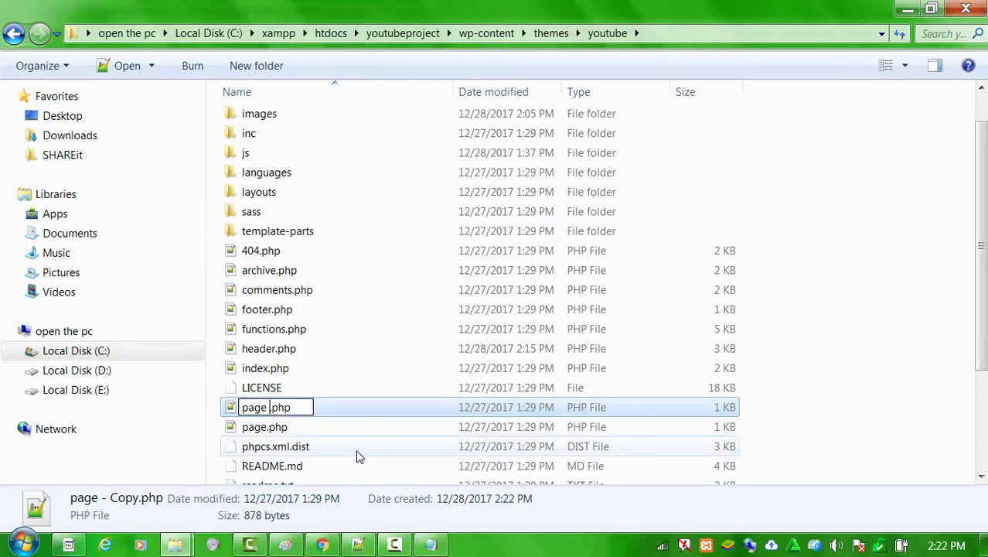
type("-home")
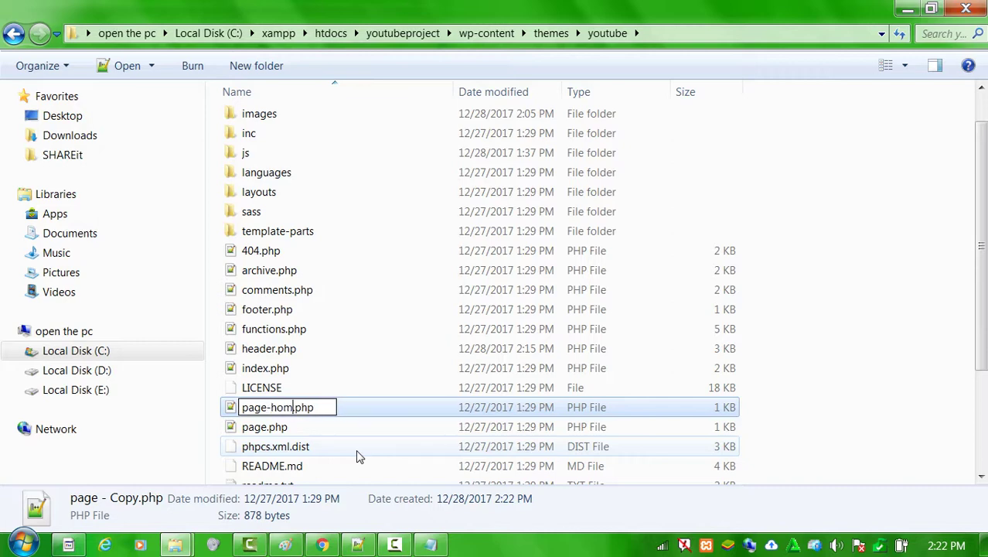
key("Return")
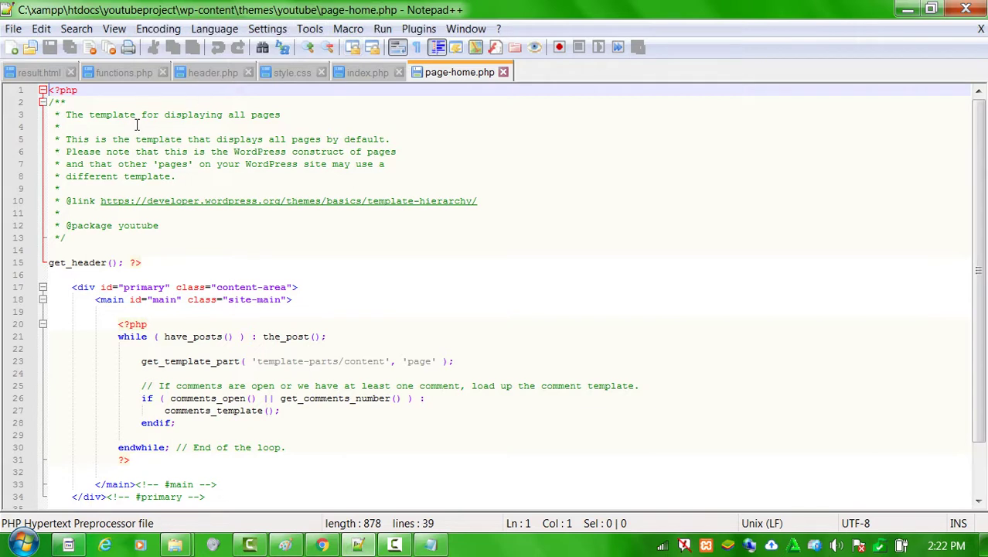
Type 'Template Name:Home' on line 4 of page-home.php's header comment and save with Ctrl+S.
left_click(134, 125)
type("Te")
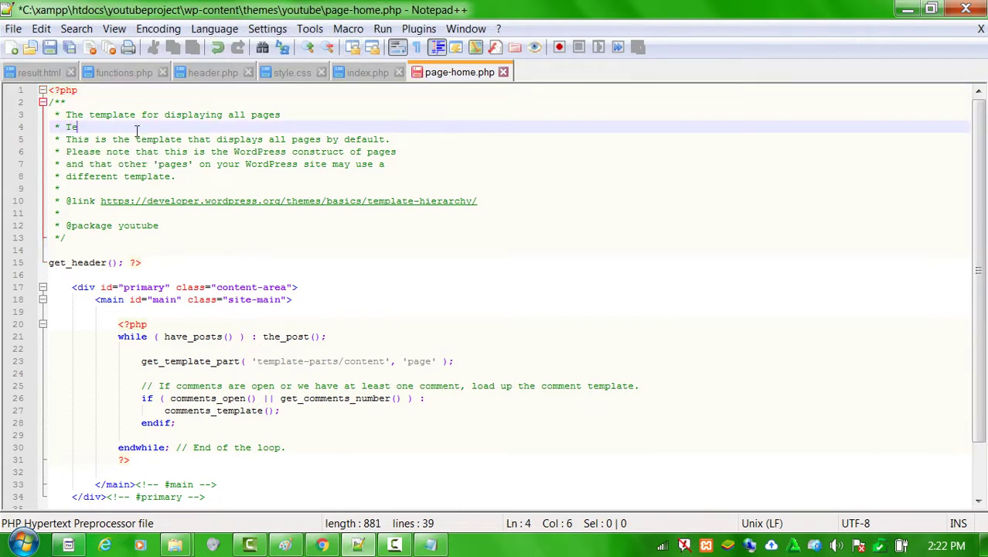
type("mplate Name:Home")
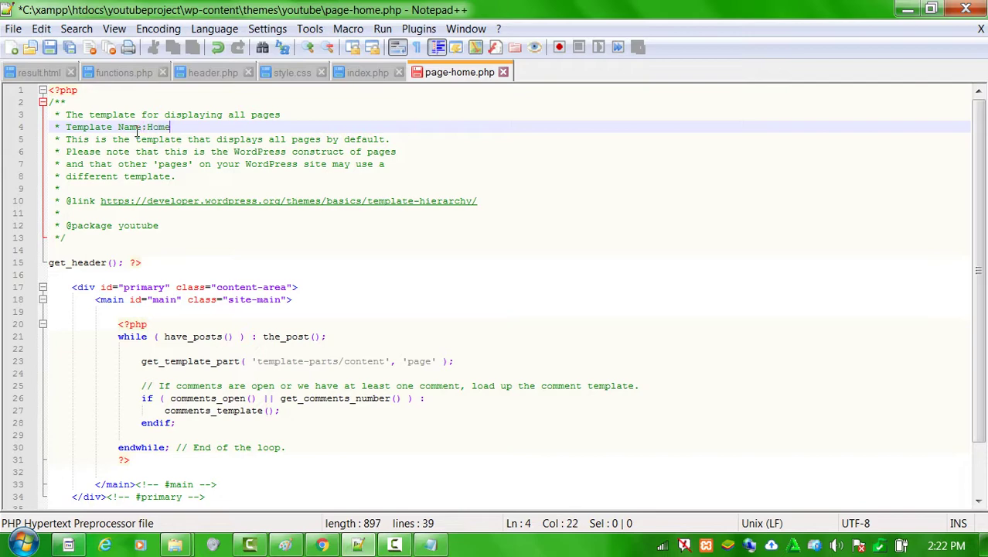
key("ctrl+s")
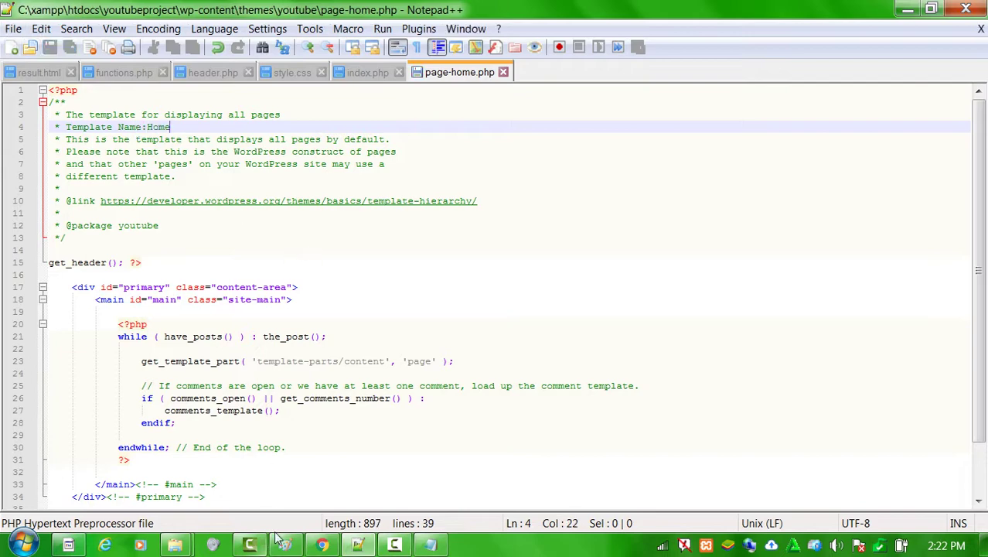
left_click(320, 545)
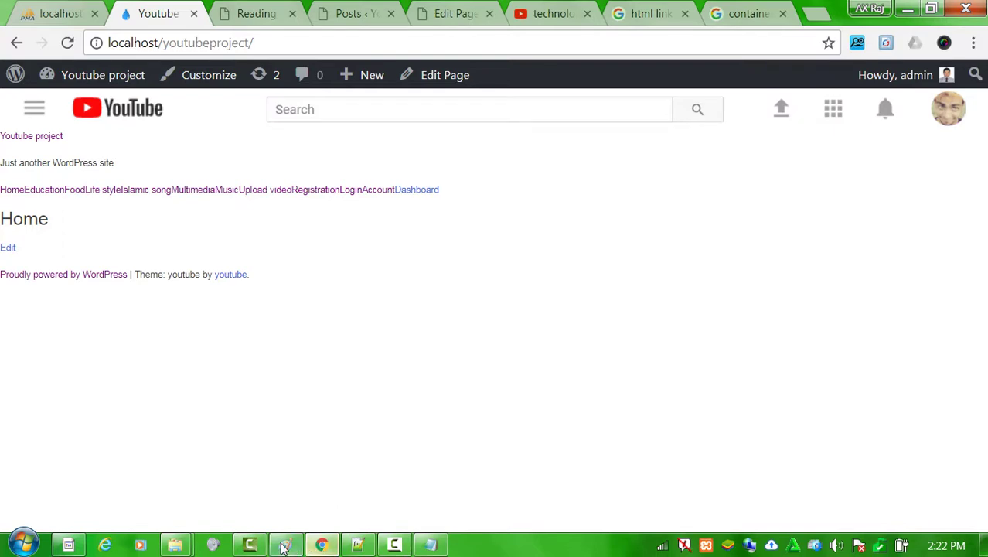
Return to the browser and close the Posts list tab.
mouse_move(174, 544)
left_click(266, 462)
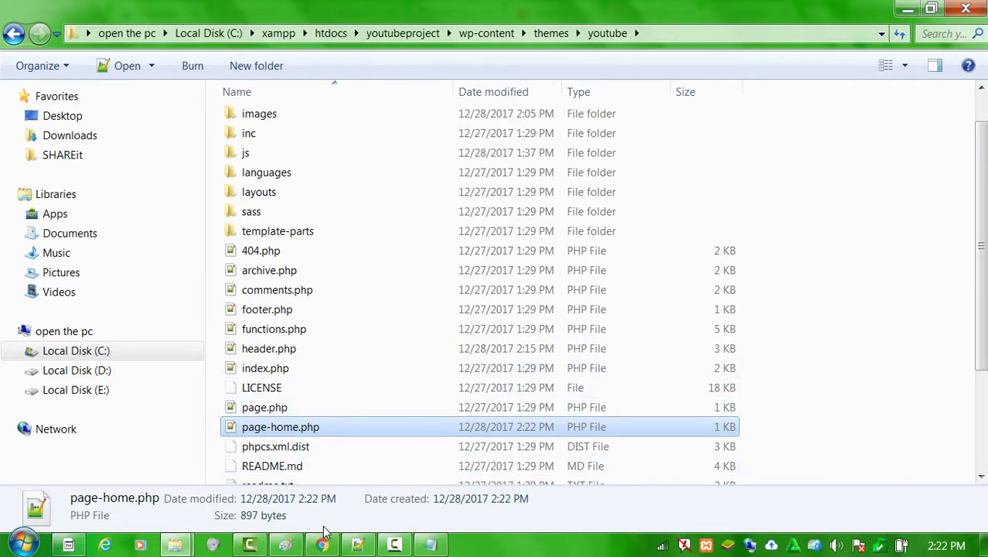
left_click(357, 545)
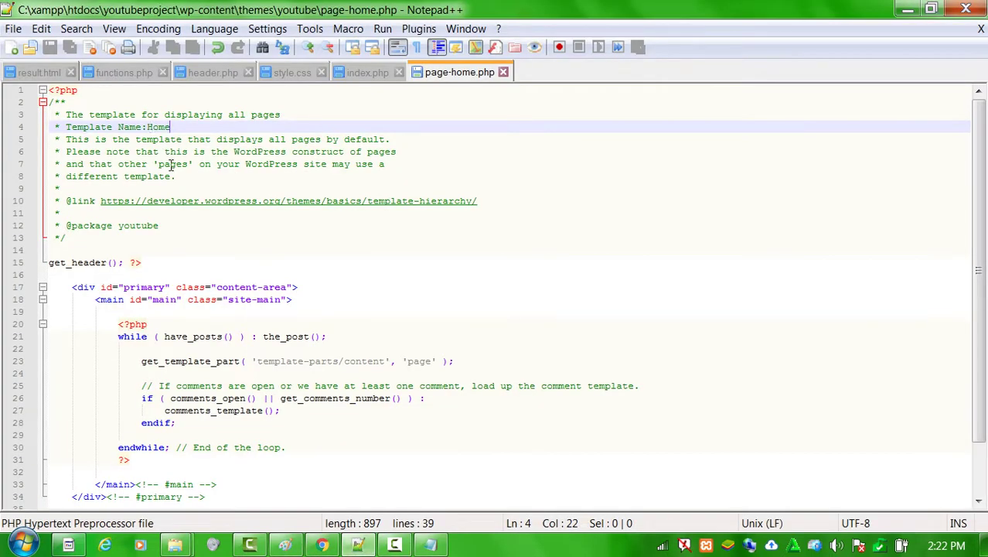
left_click(322, 545)
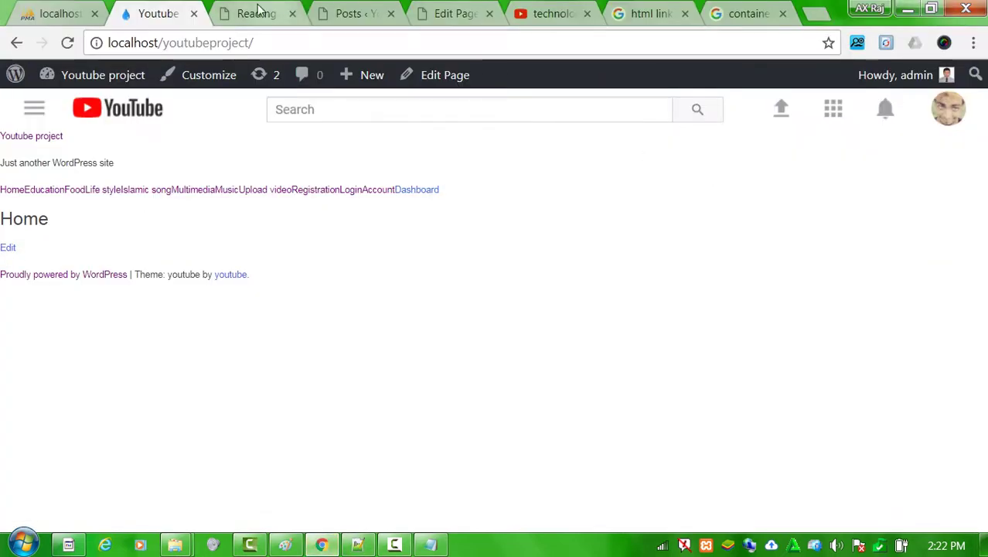
left_click(259, 13)
left_click(352, 16)
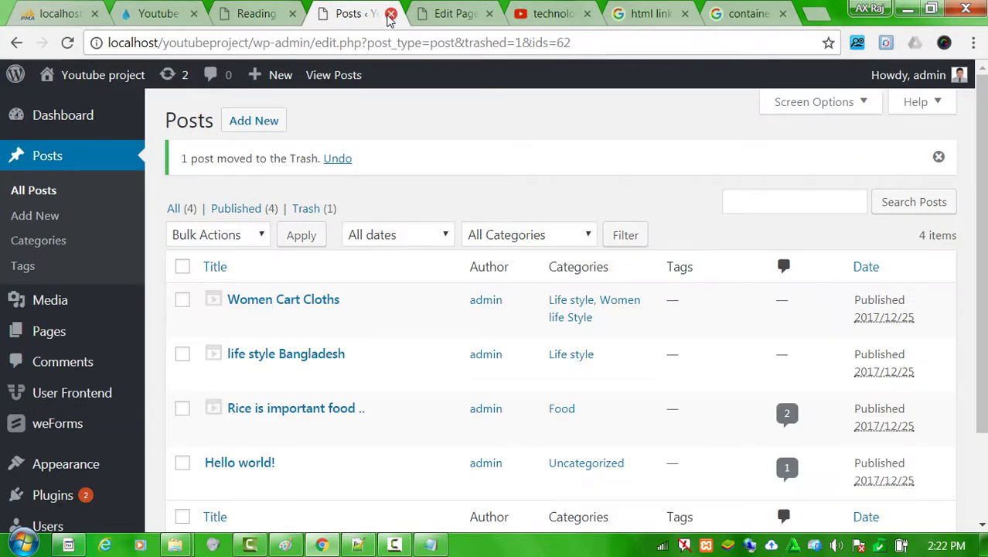
left_click(390, 13)
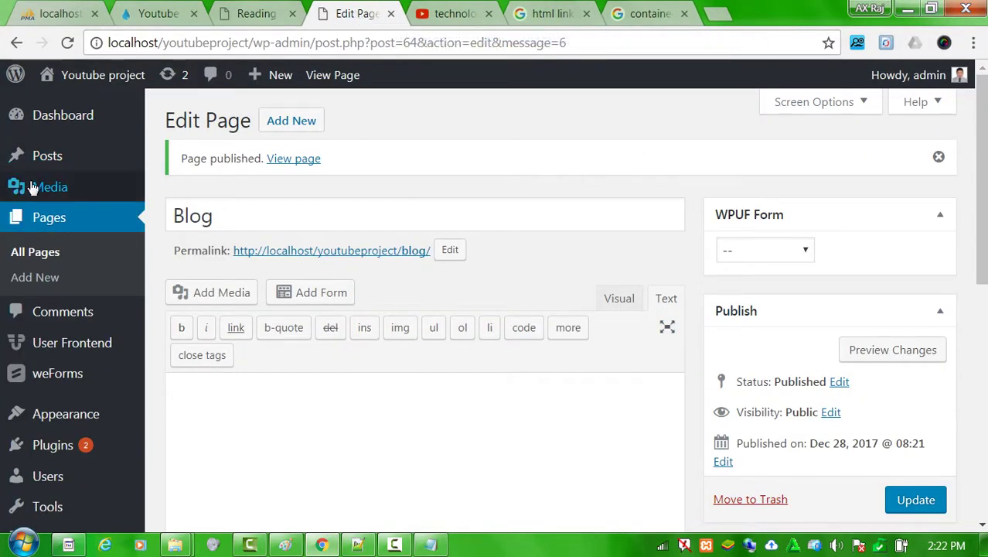
From Pages, view the Home page and open its Edit Page screen in a new tab.
left_click(45, 219)
left_click(356, 80)
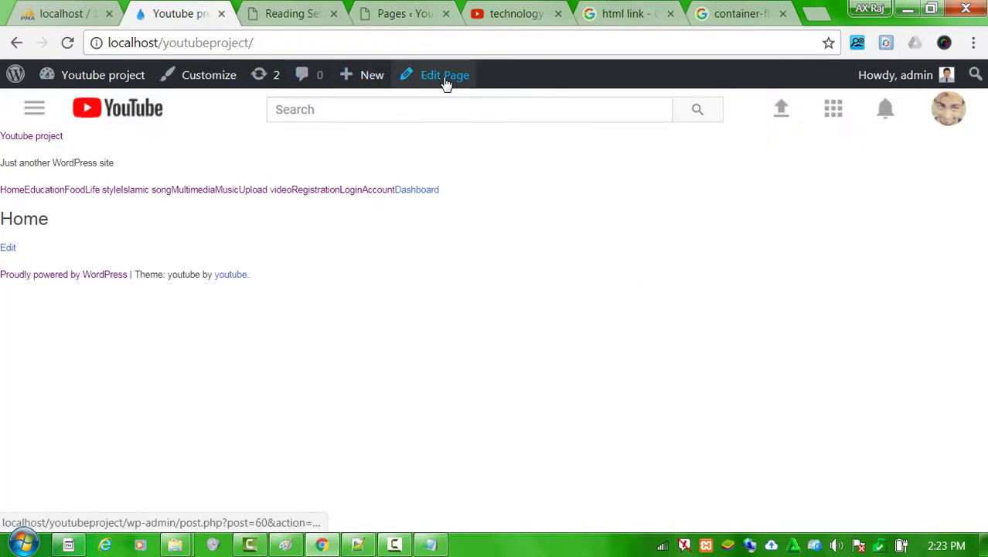
middle_click(444, 81)
left_click(265, 16)
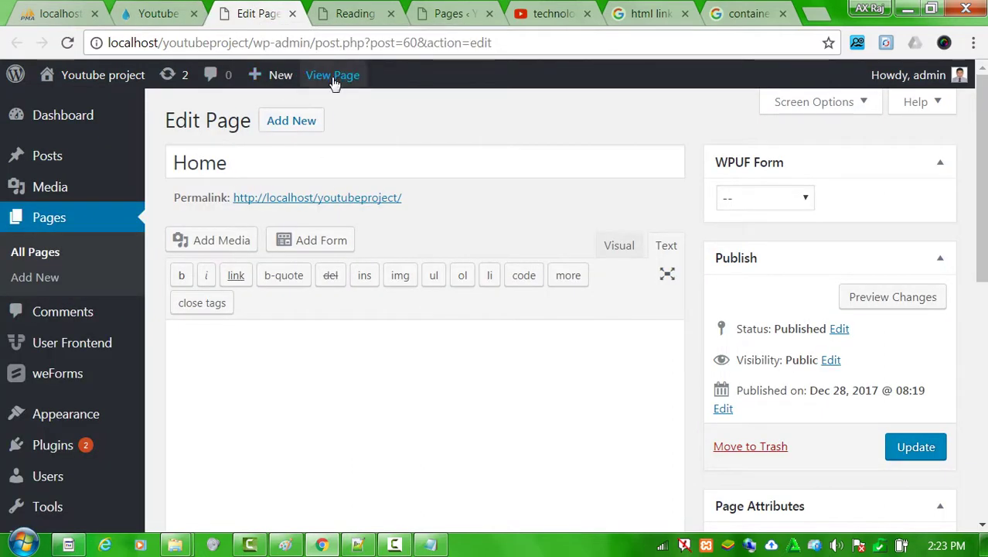
Choose Home in the Page Attributes Template dropdown, Update, and reload the live front page.
left_click(153, 14)
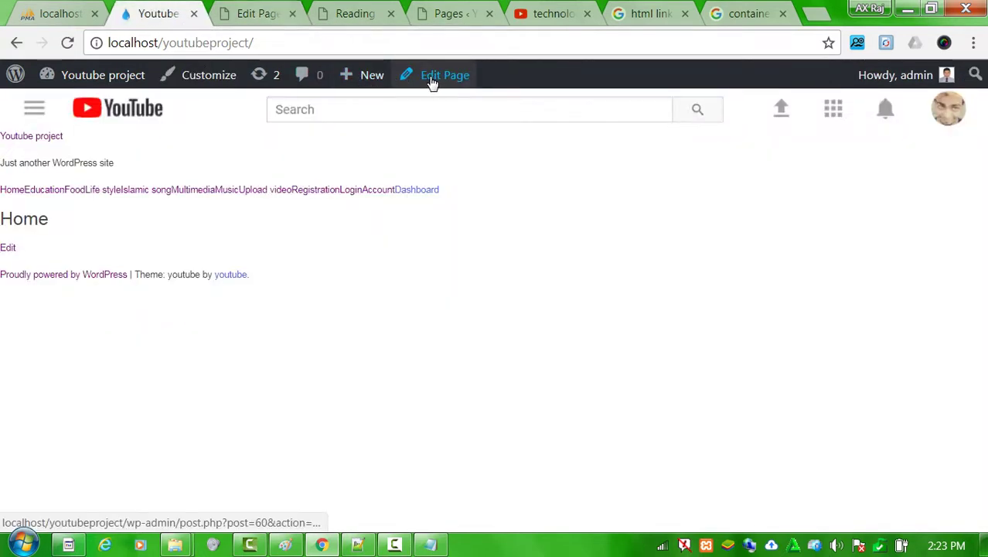
left_click(257, 13)
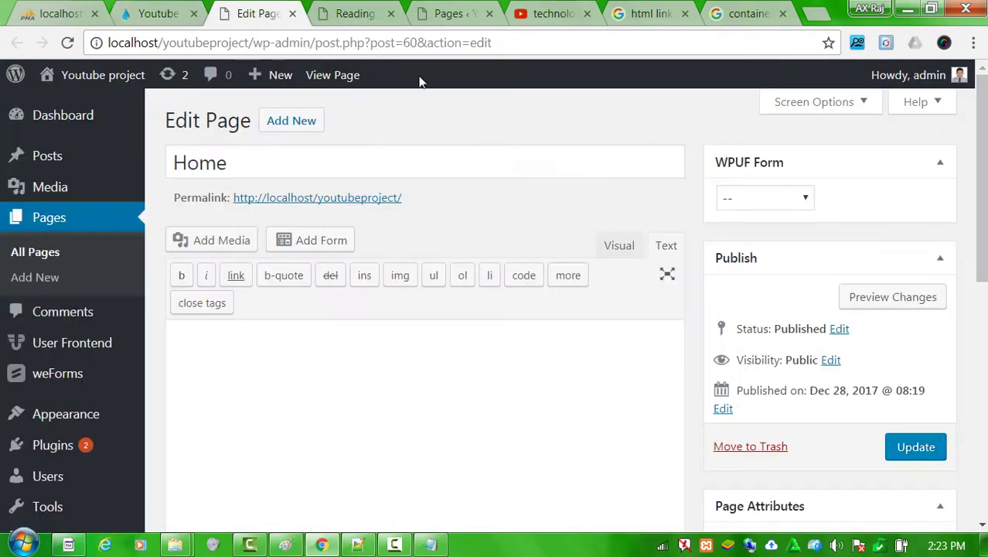
scroll(915, 338, "down", 5)
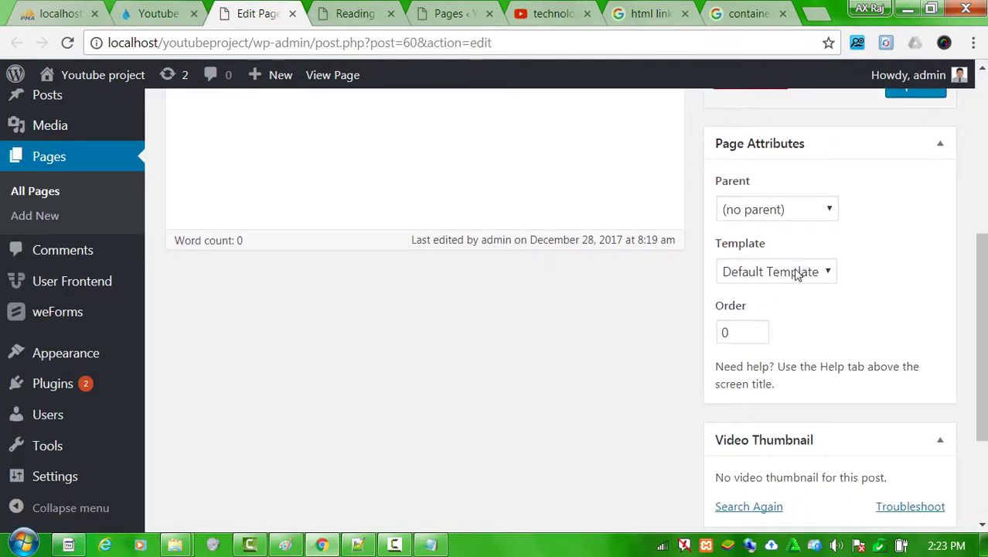
left_click(797, 273)
left_click(738, 317)
scroll(641, 361, "up", 1)
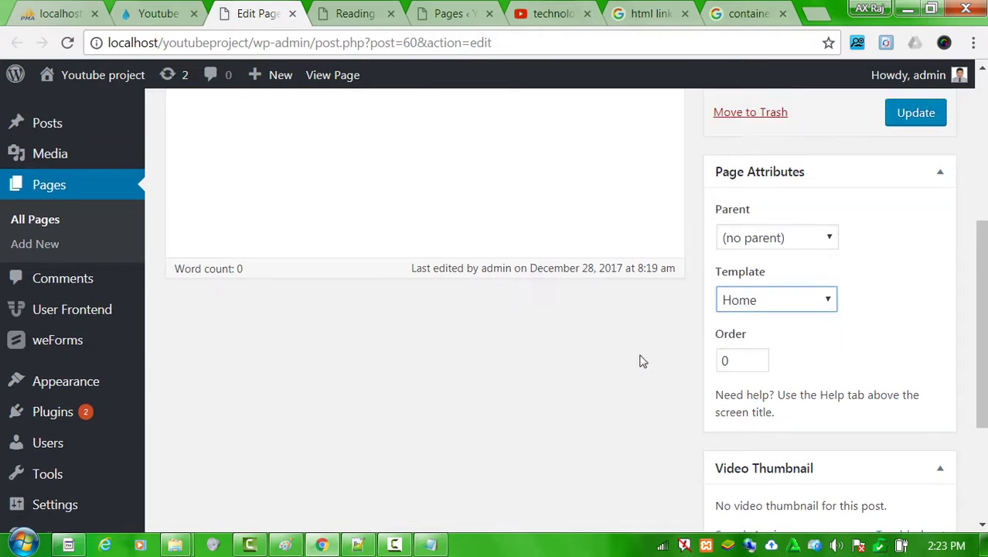
scroll(640, 361, "up", 1)
left_click(913, 176)
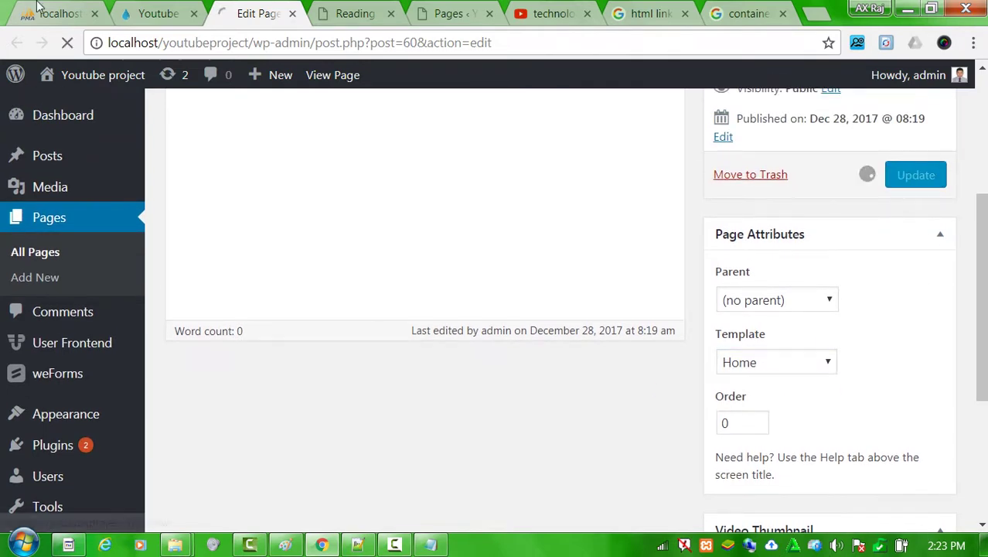
left_click(154, 14)
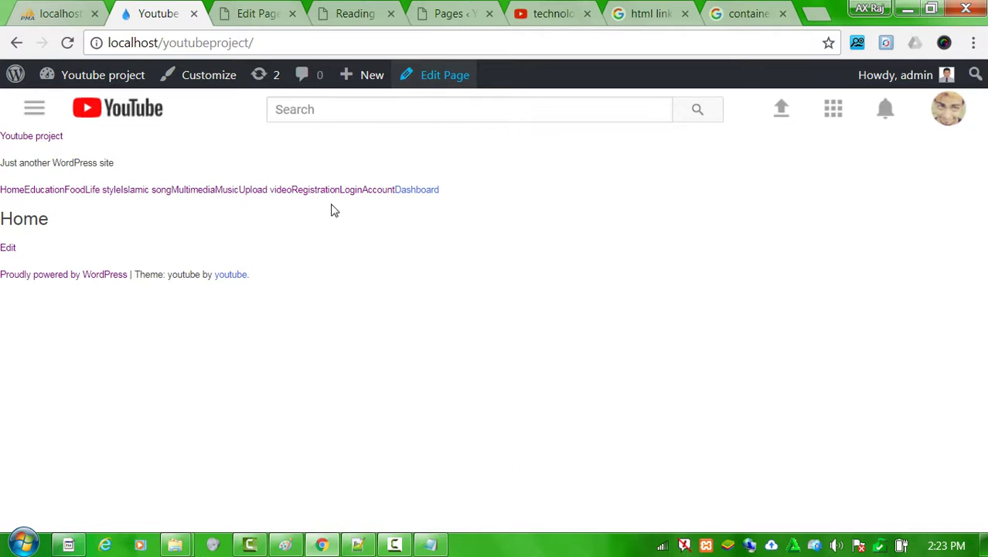
key("F5")
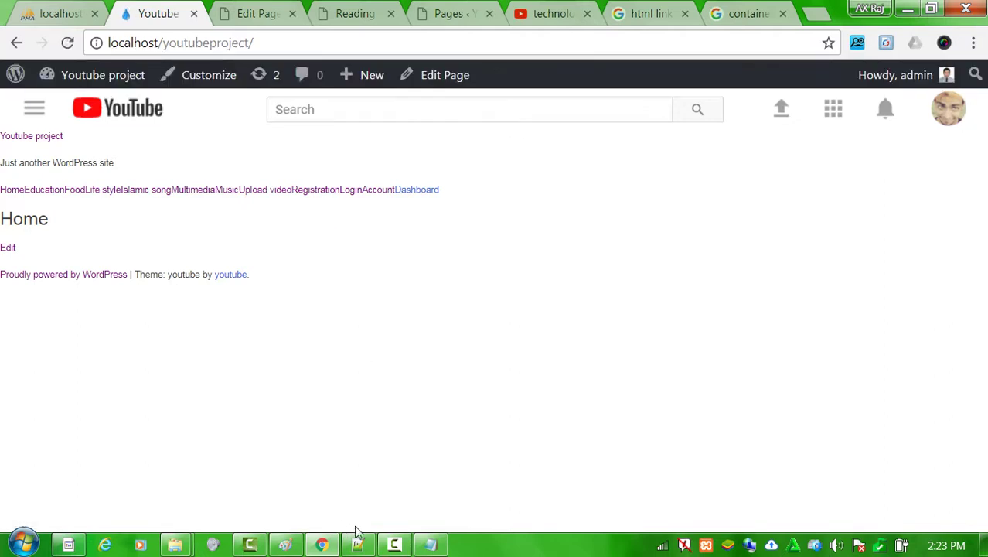
Review page-home.php's code in Notepad++, glancing at the header.php tab.
left_click(358, 544)
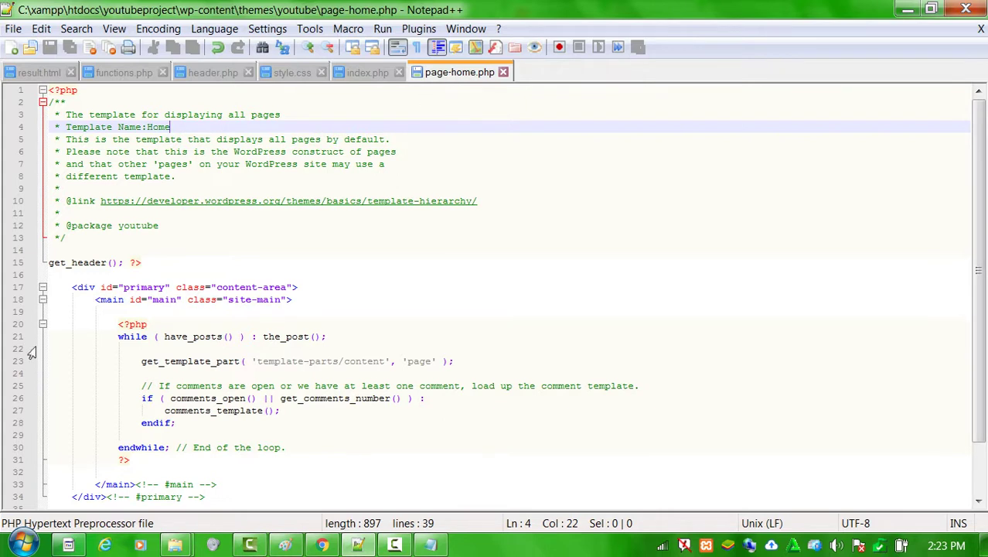
left_click(89, 289)
scroll(105, 332, "down", 2)
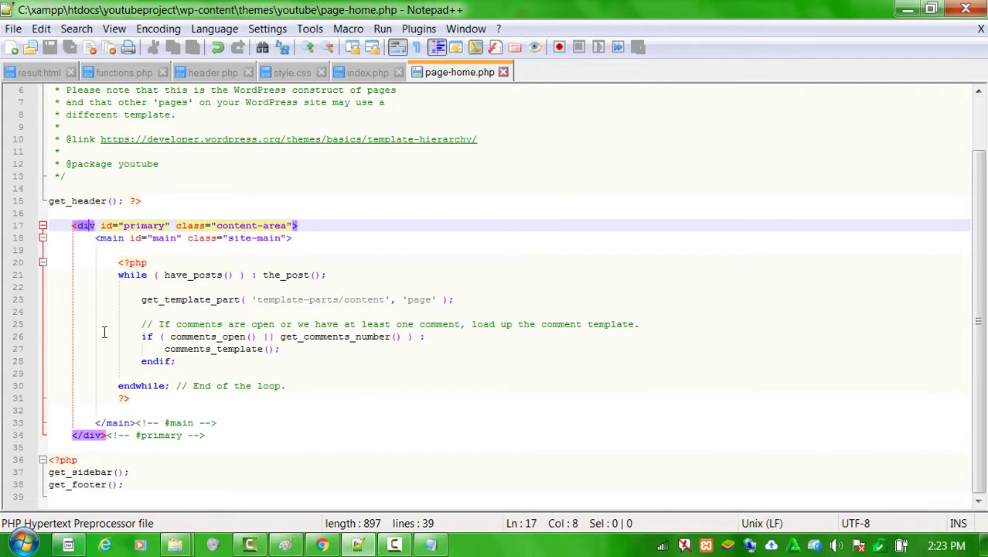
double_click(72, 202)
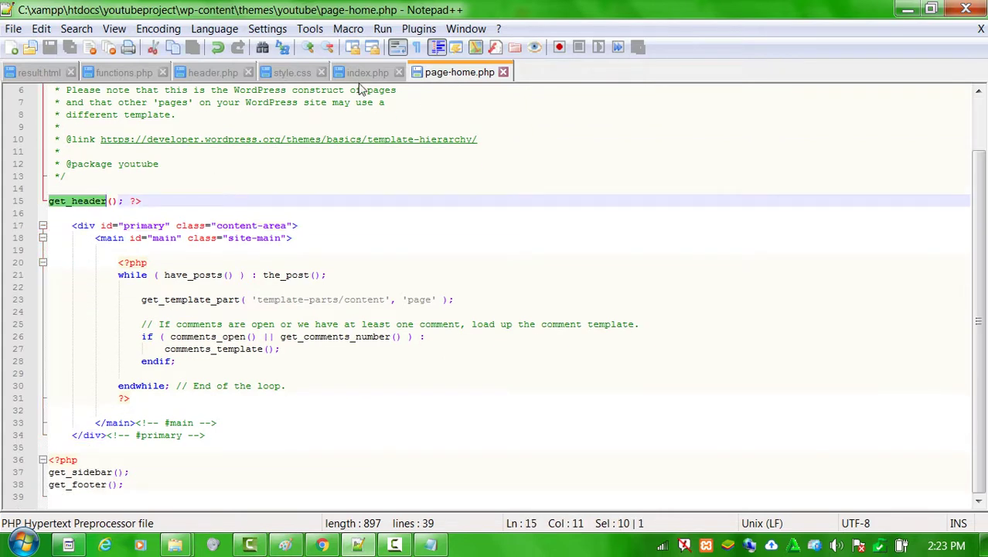
left_click(210, 73)
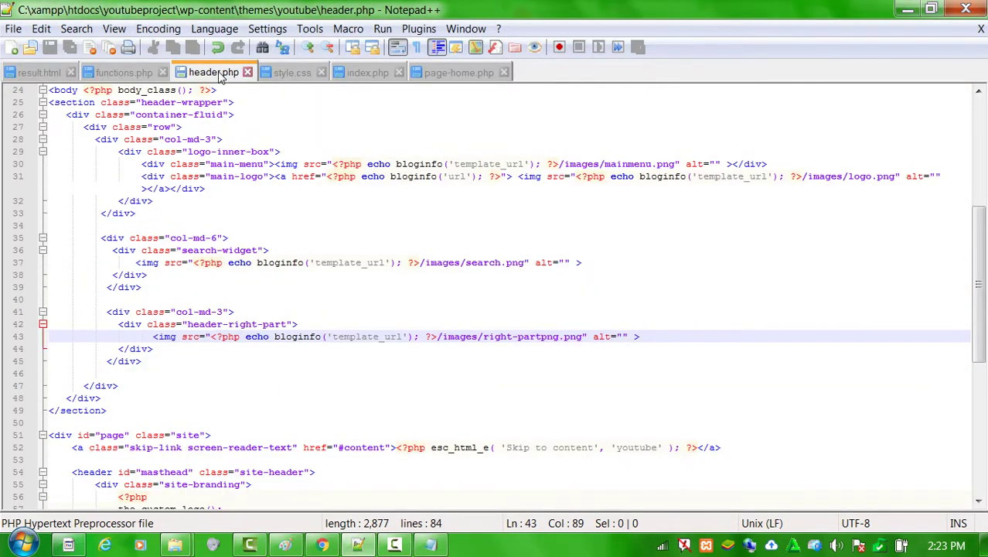
mouse_move(220, 78)
left_mouse_down()
mouse_move(359, 78)
mouse_move(359, 87)
left_mouse_up()
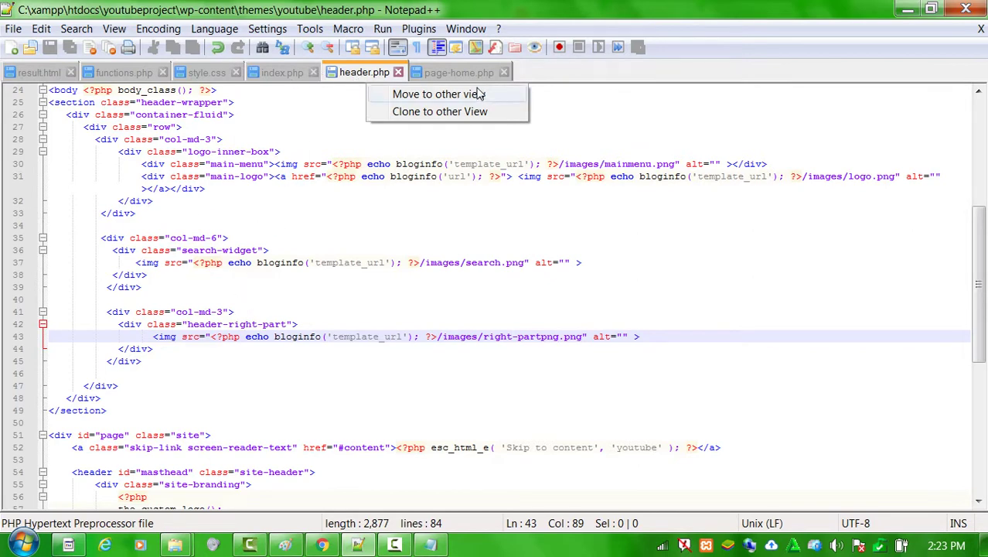
left_click(445, 68)
left_click(91, 225)
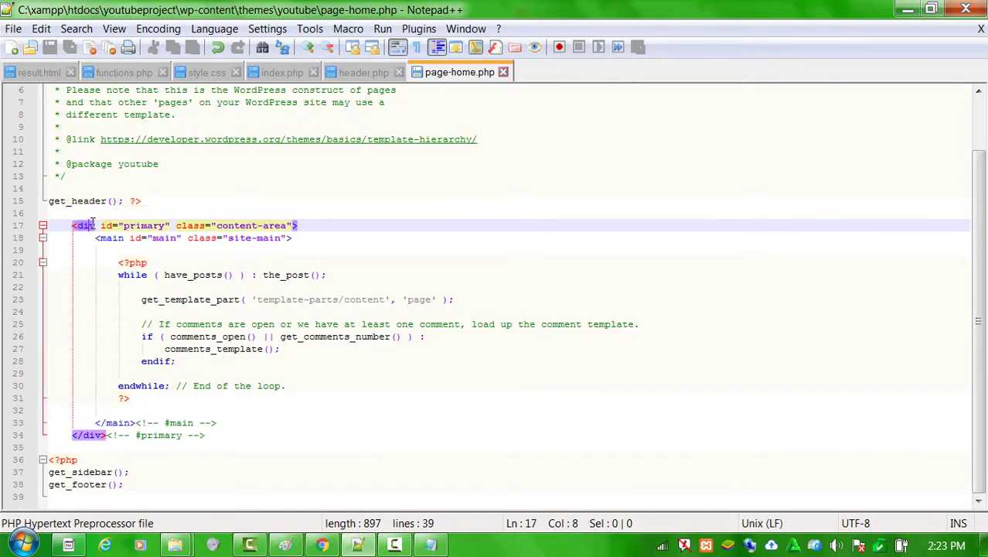
Delete get_sidebar(); and make the footer one line, <?php get_footer(); ?>, then save.
left_click_drag(143, 471, 44, 472)
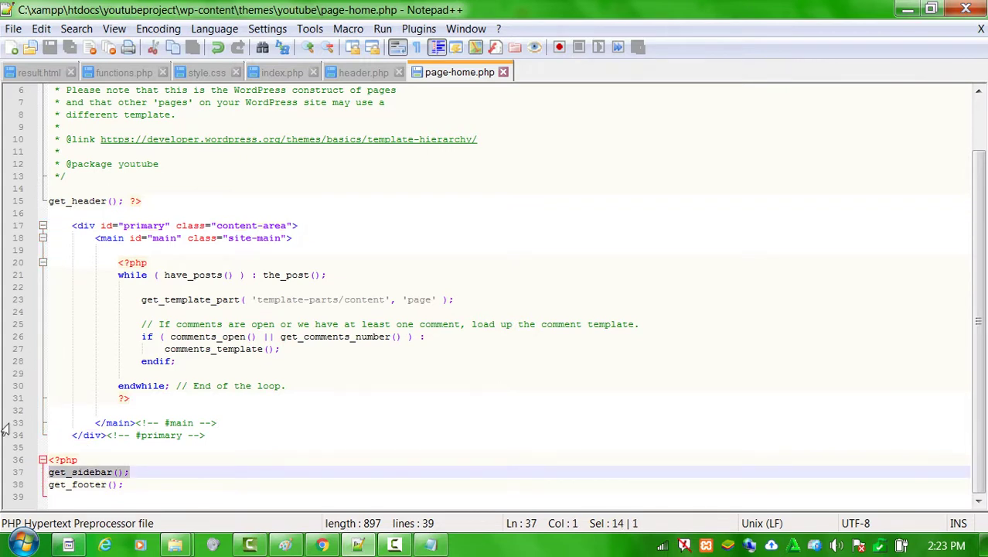
key("BackSpace")
key("BackSpace")
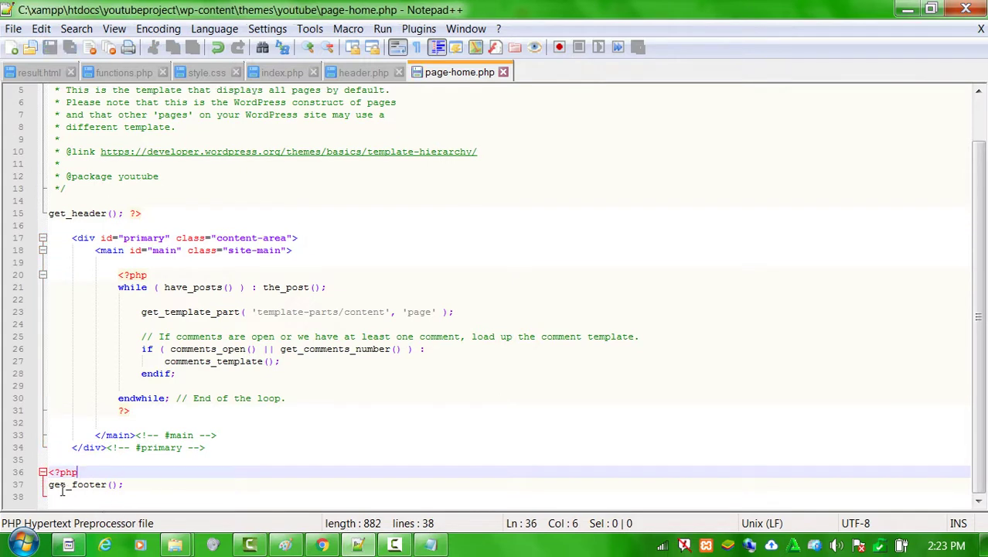
left_click(49, 484)
key("BackSpace")
key("BackSpace")
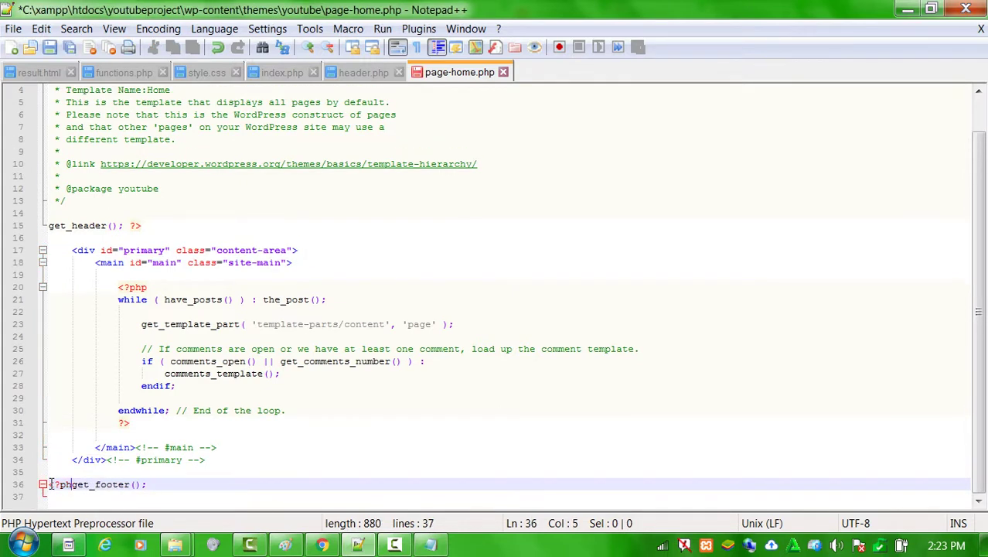
key("Left")
type("p")
key("Right")
left_click(175, 485)
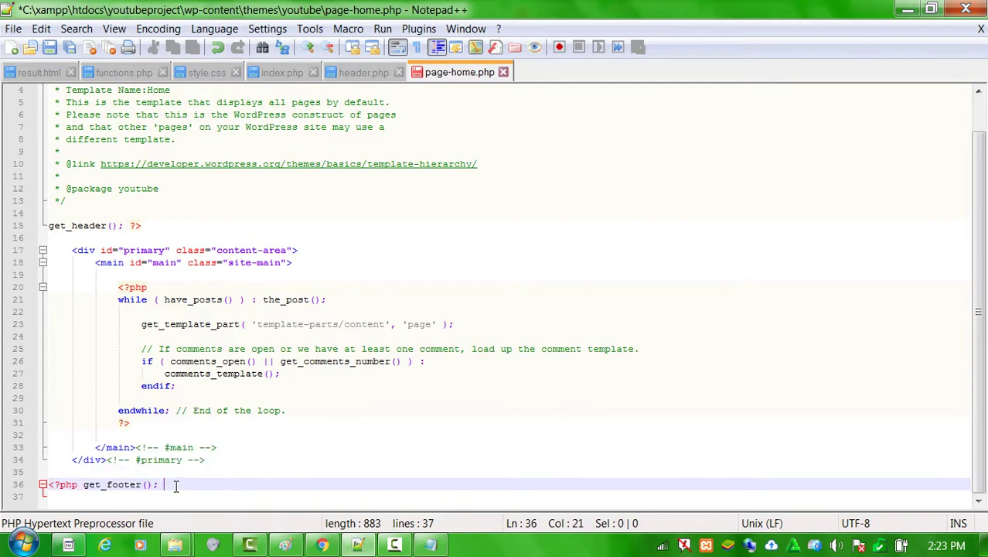
type("?>")
key("ctrl+s")
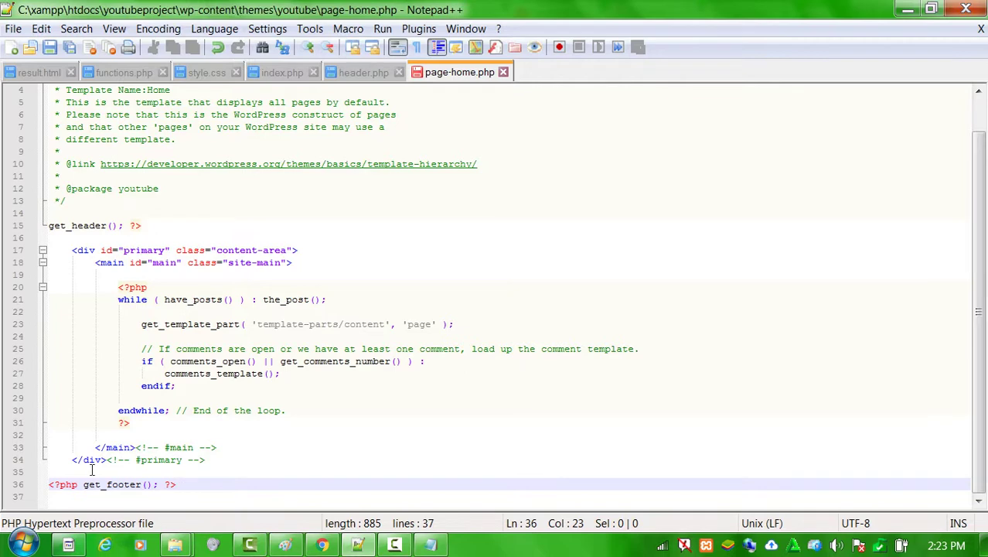
left_click(92, 463)
left_click(221, 425)
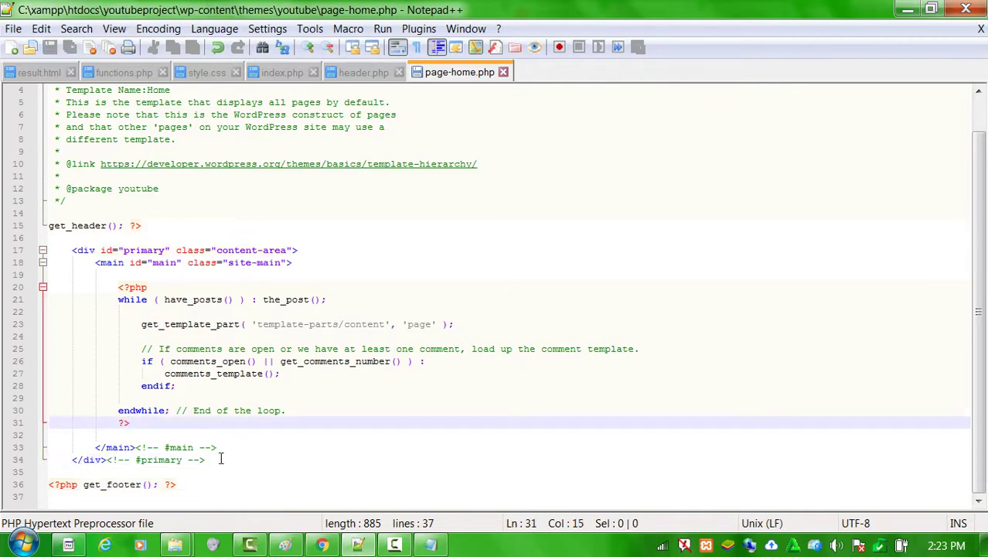
Delete the while loop block (lines 20–31) from page-home.php, save, and reload the front page.
left_click(321, 545)
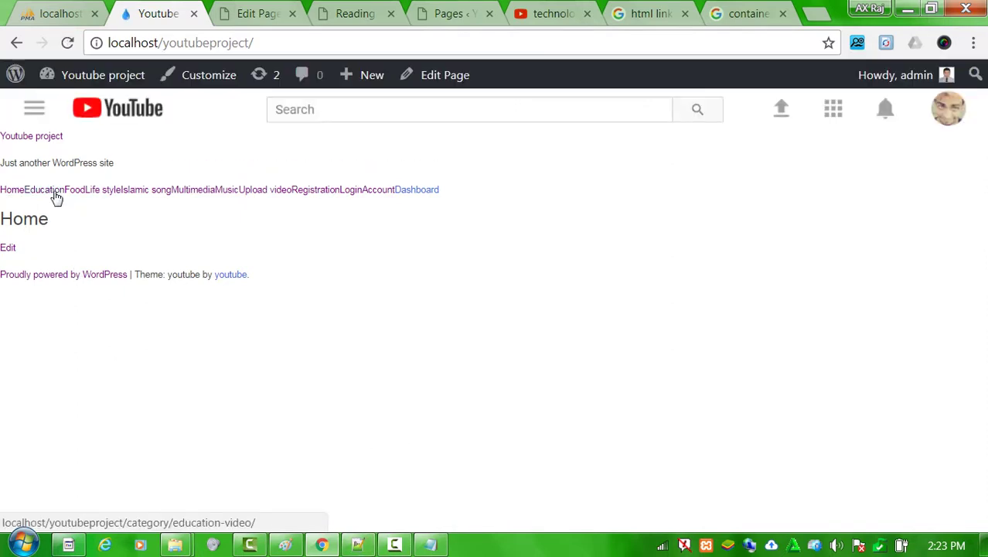
left_click(357, 545)
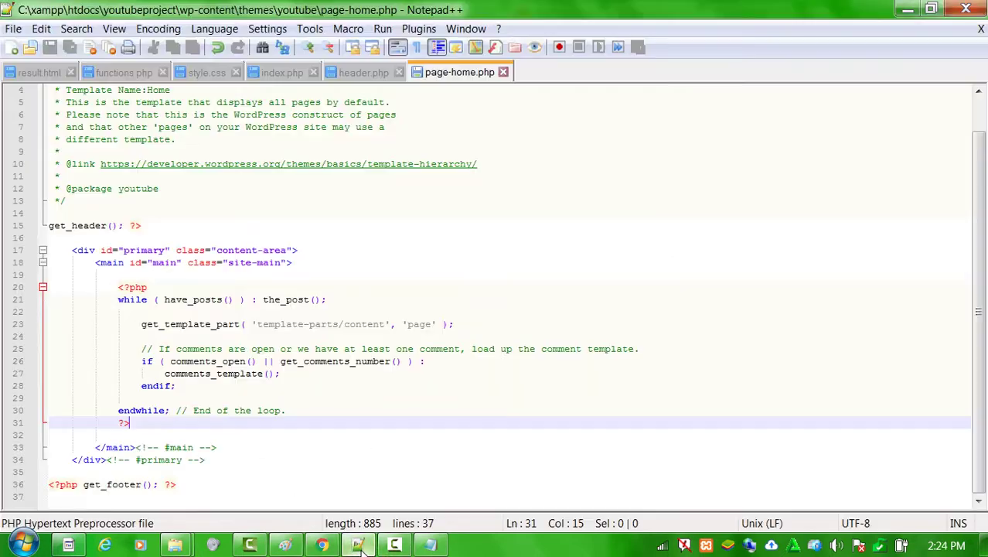
double_click(193, 299)
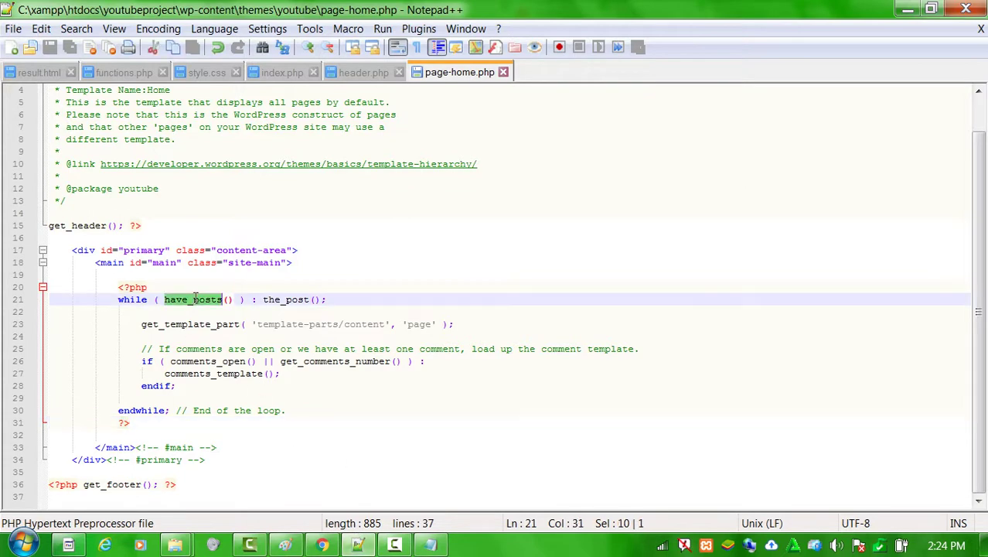
left_click_drag(116, 284, 302, 421)
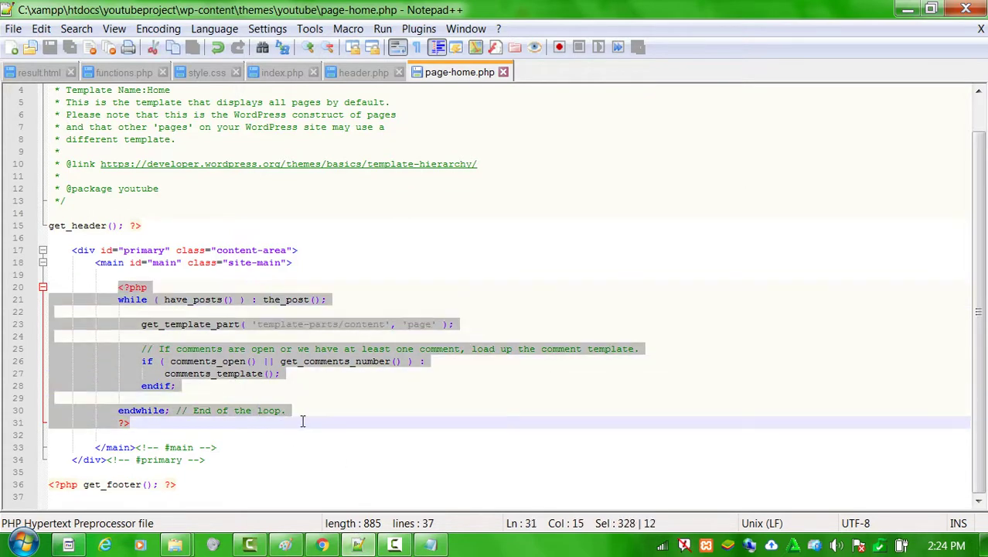
key("Delete")
key("ctrl+s")
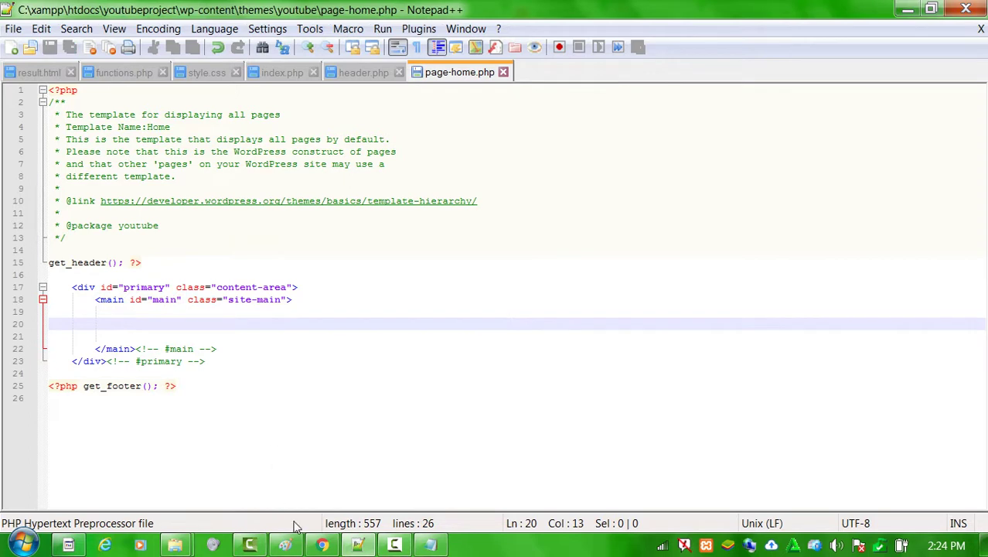
left_click(321, 545)
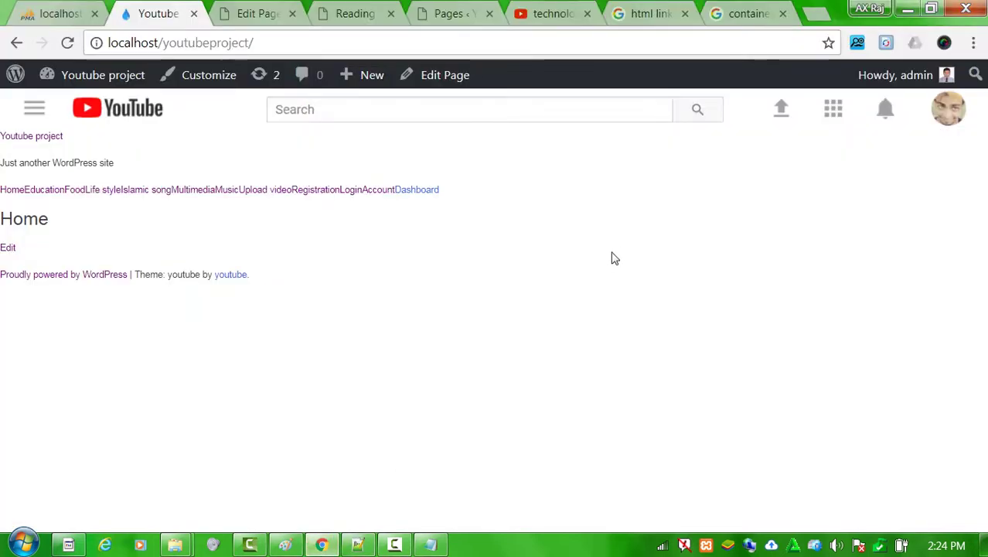
key("F5")
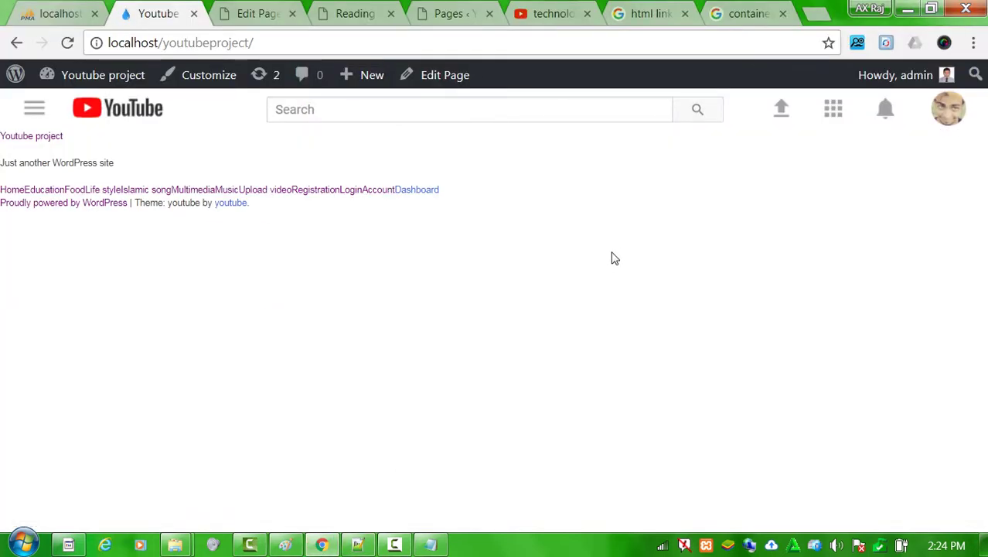